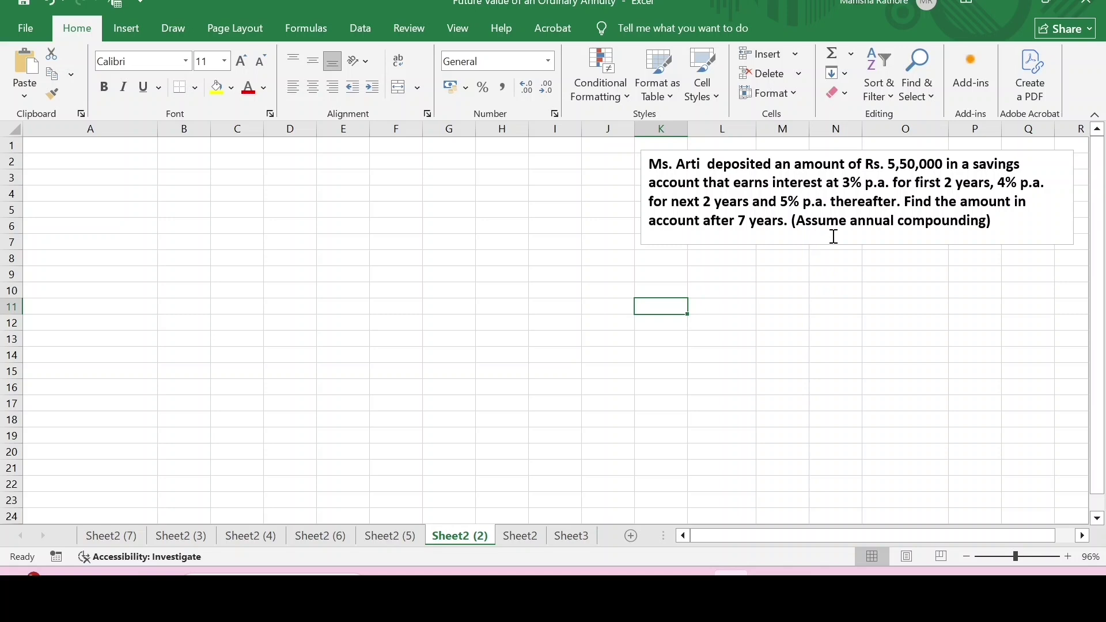
On Sheet2 (5), enter the column header Years in cell L3 beside the timeline.
click(399, 536)
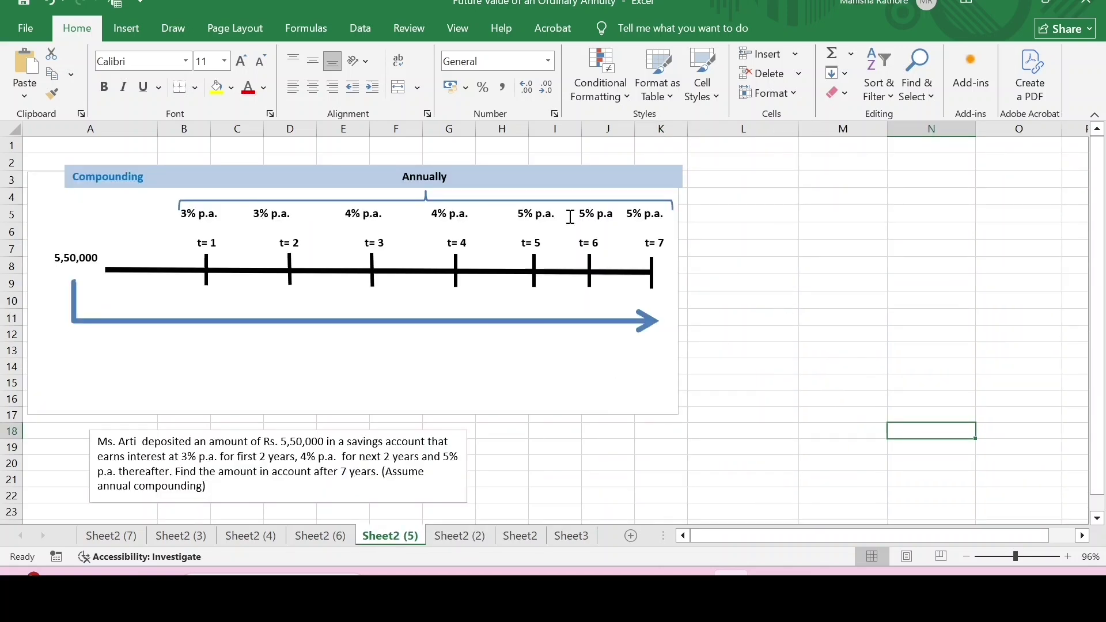
click(753, 181)
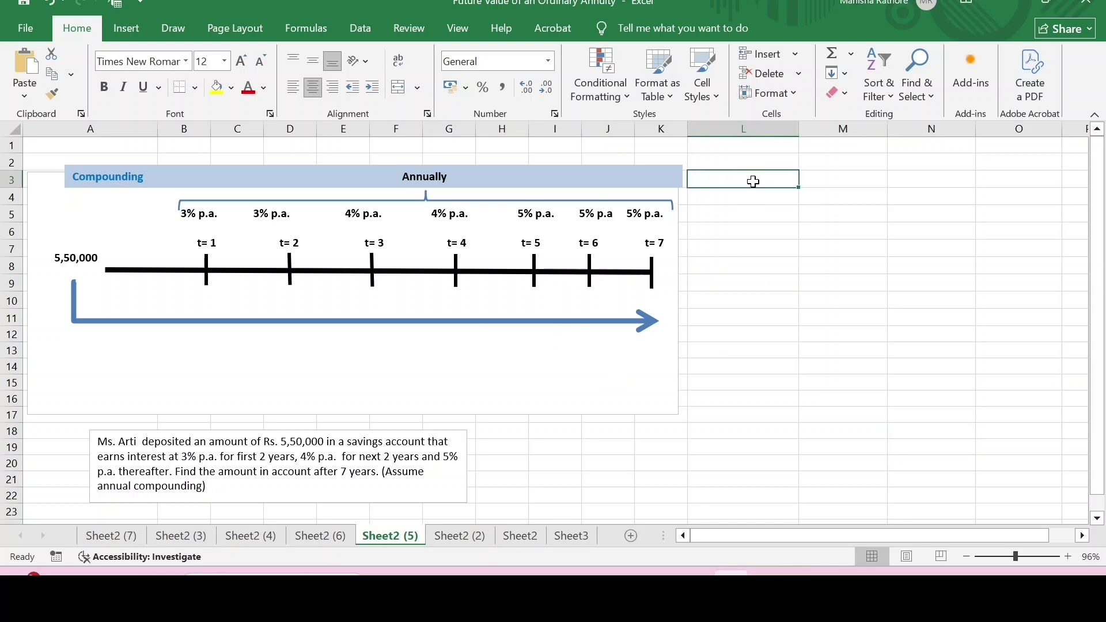
key(Right)
key(Left)
text(Years)
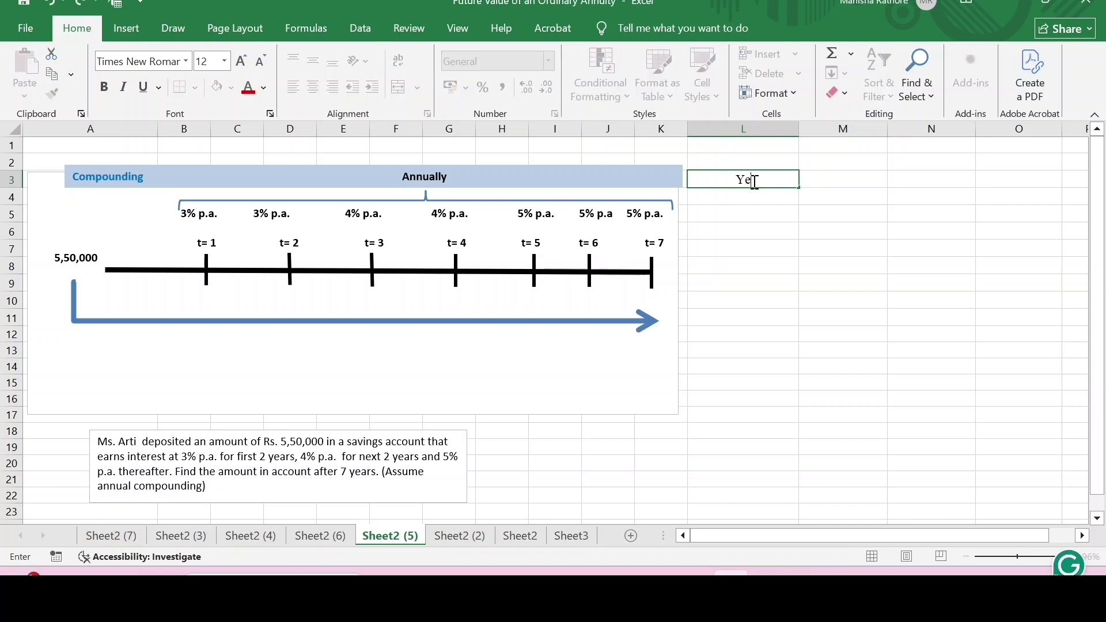
Number the years 1 to 7 in cells L4:L10 by extending a series that starts with 1 and 2.
click(752, 197)
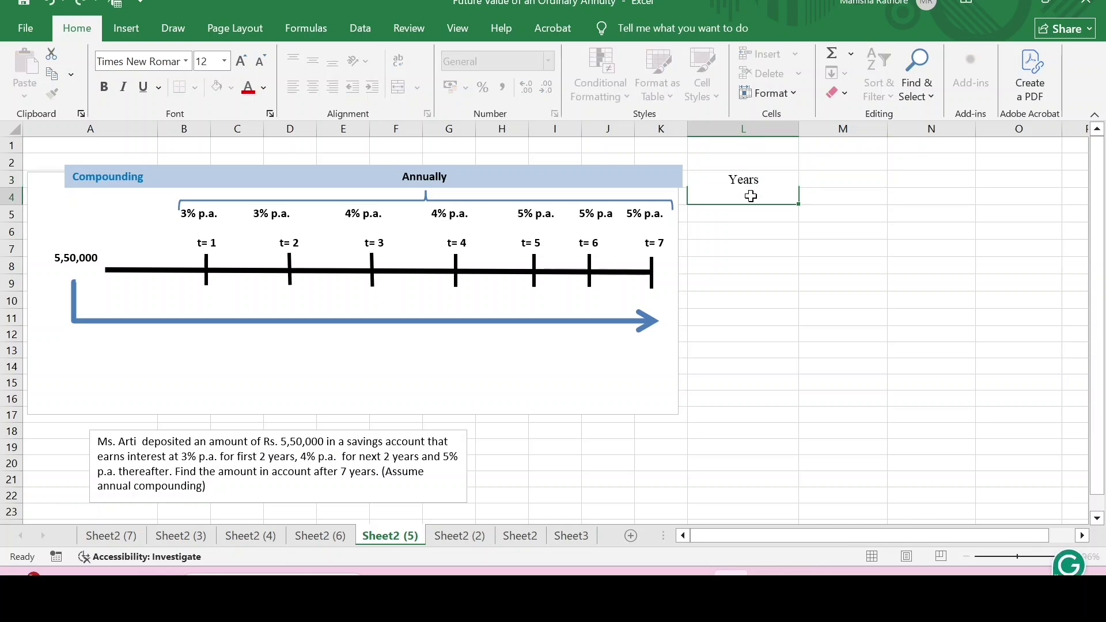
text(1)
click(752, 212)
text(2)
click(810, 212)
click(771, 197)
drag(764, 199, 795, 314)
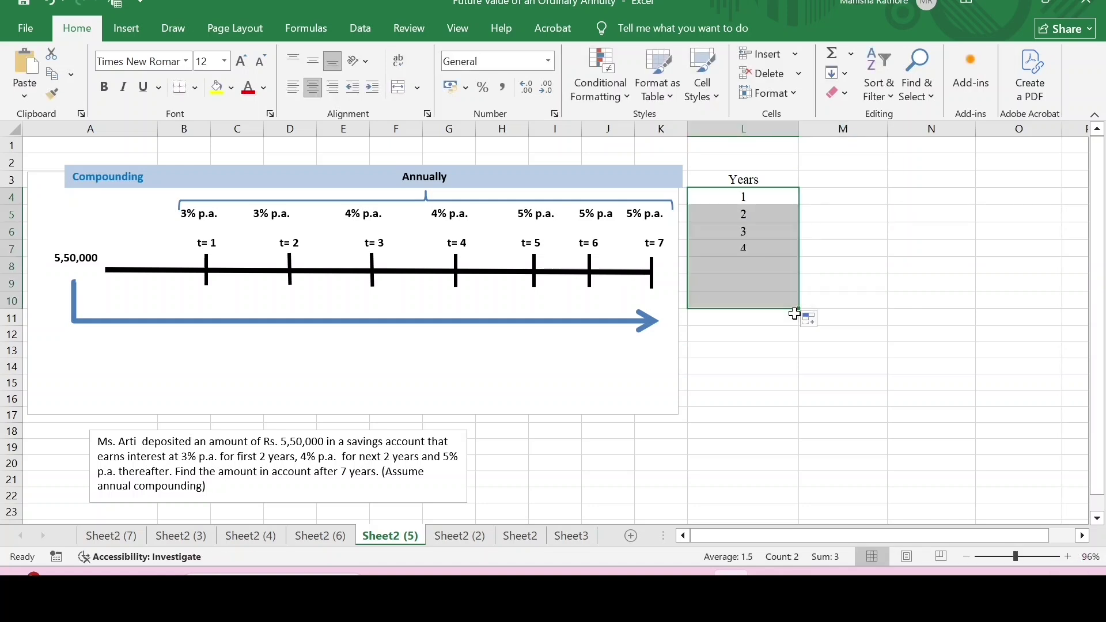
Enter the column header Rate of Interest in cell M3.
click(833, 180)
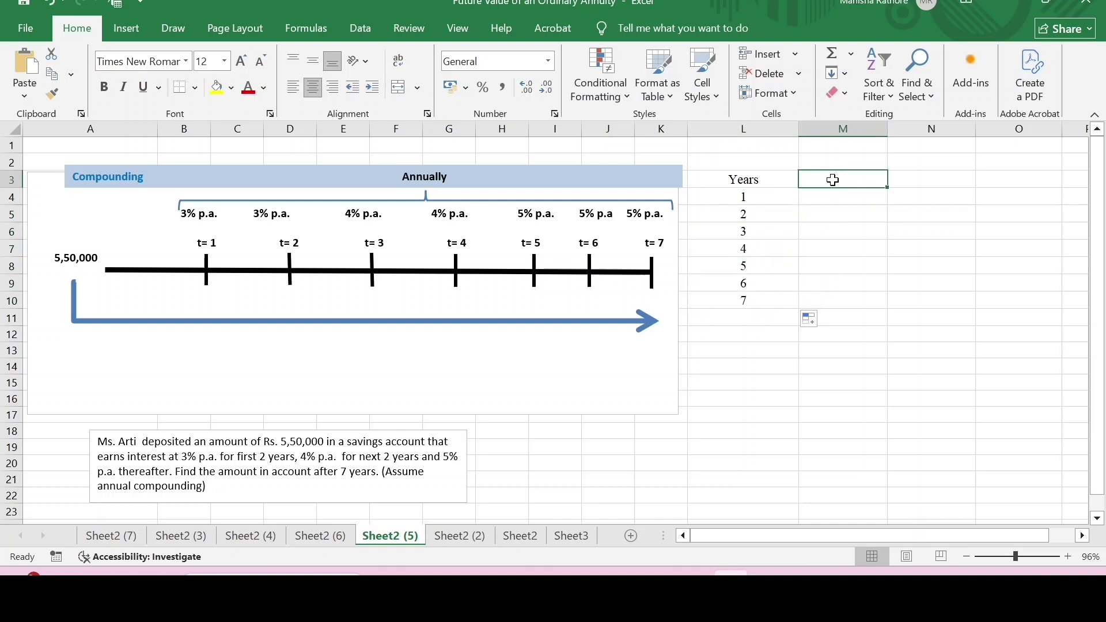
text(Rat)
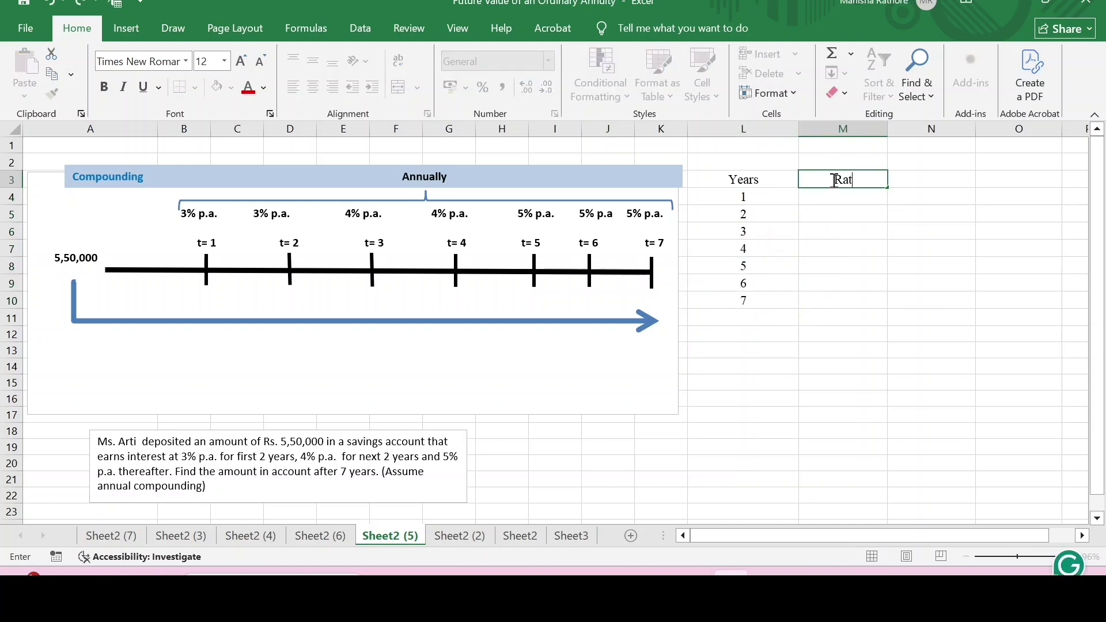
text(e of Interst)
key(BackSpace)
key(BackSpace)
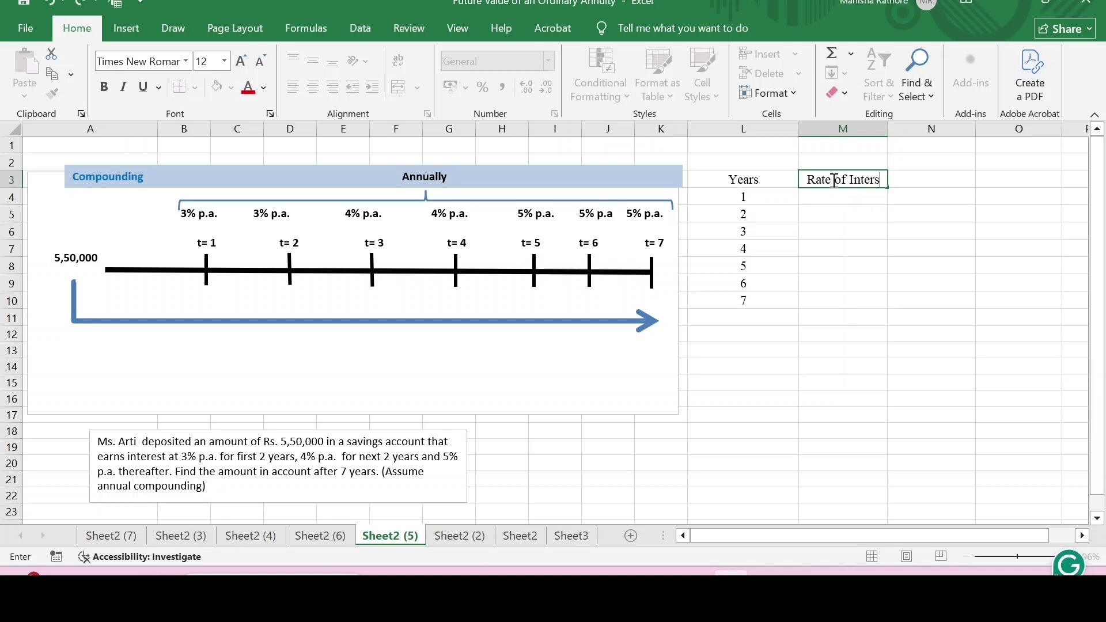
text(est)
key(Return)
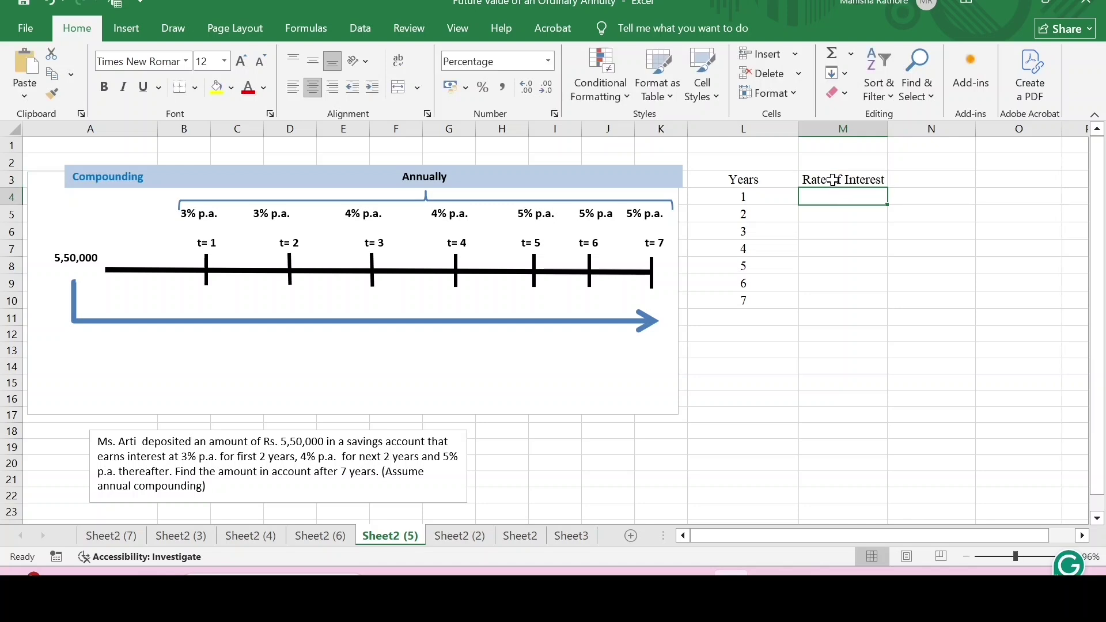
Enter the yearly interest rates in M4:M10: 3% for years 1–2, 4% for years 3–4 and 5% for years 5–7.
text(3%)
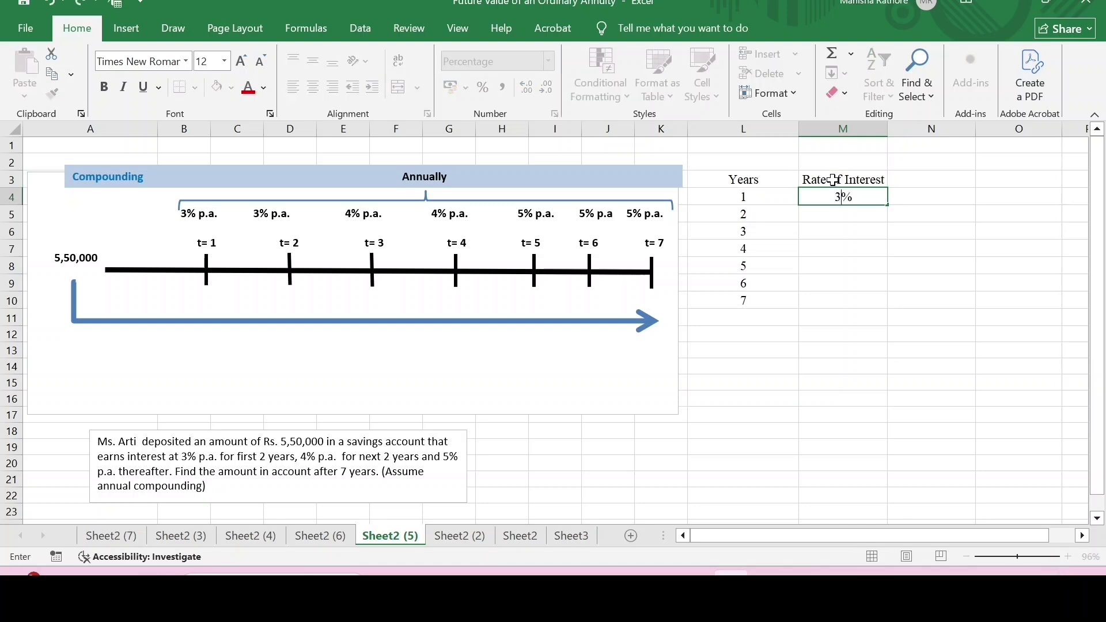
key(Return)
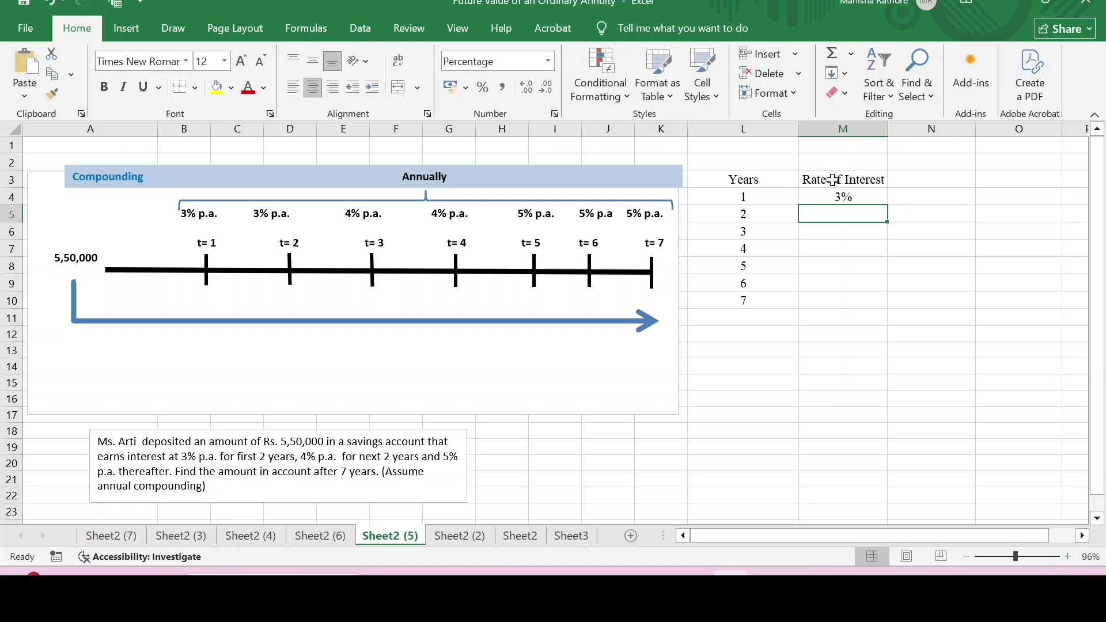
text(3%)
key(Return)
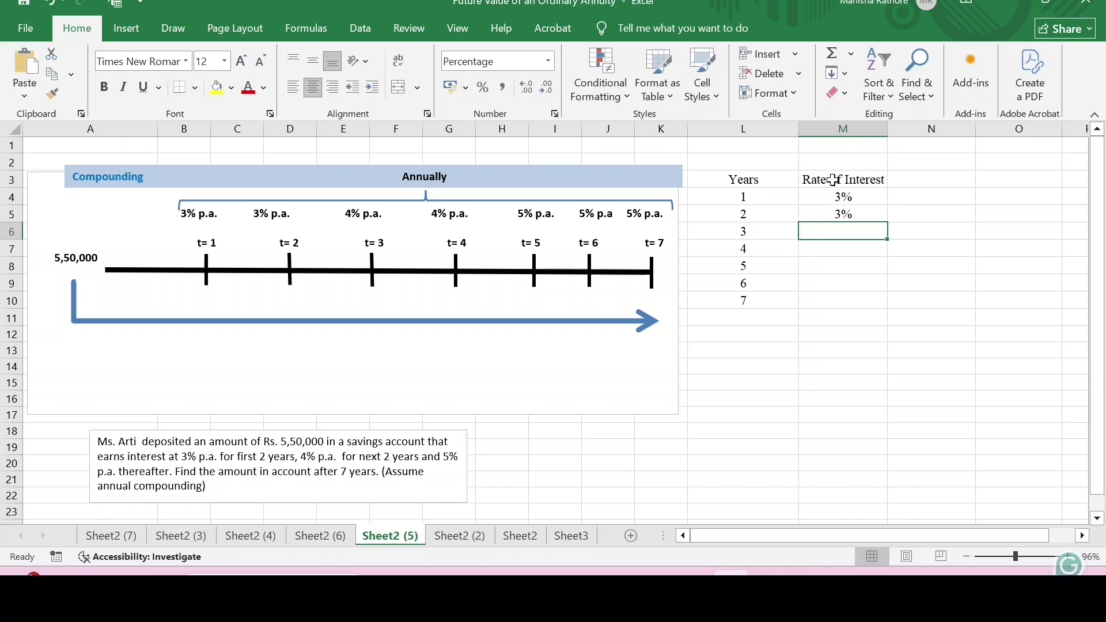
text(4)
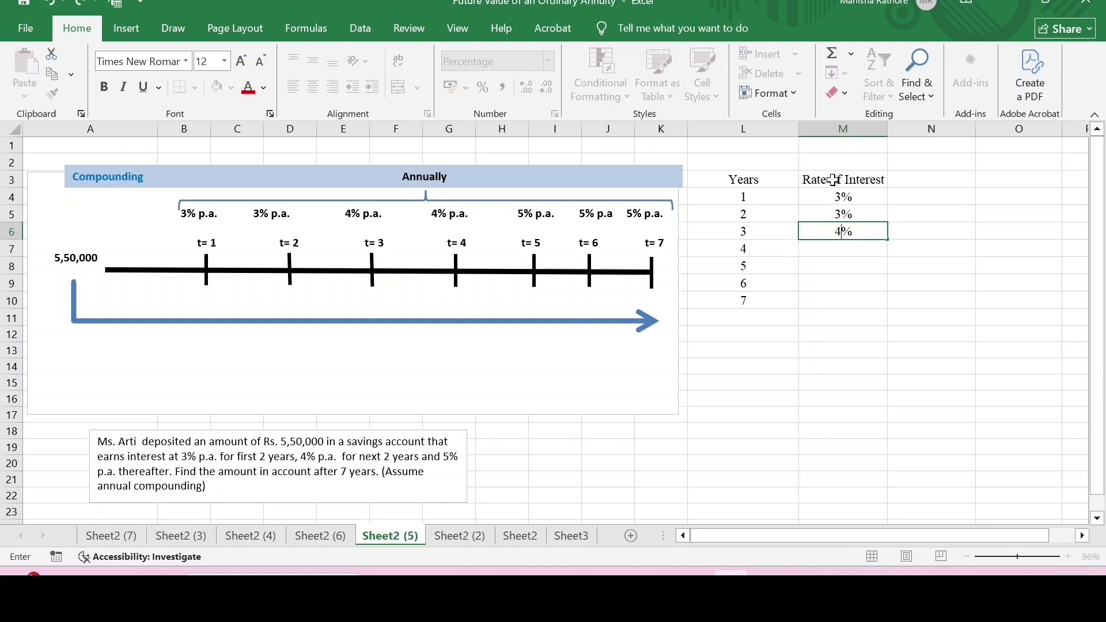
key(Return)
text(4)
key(Return)
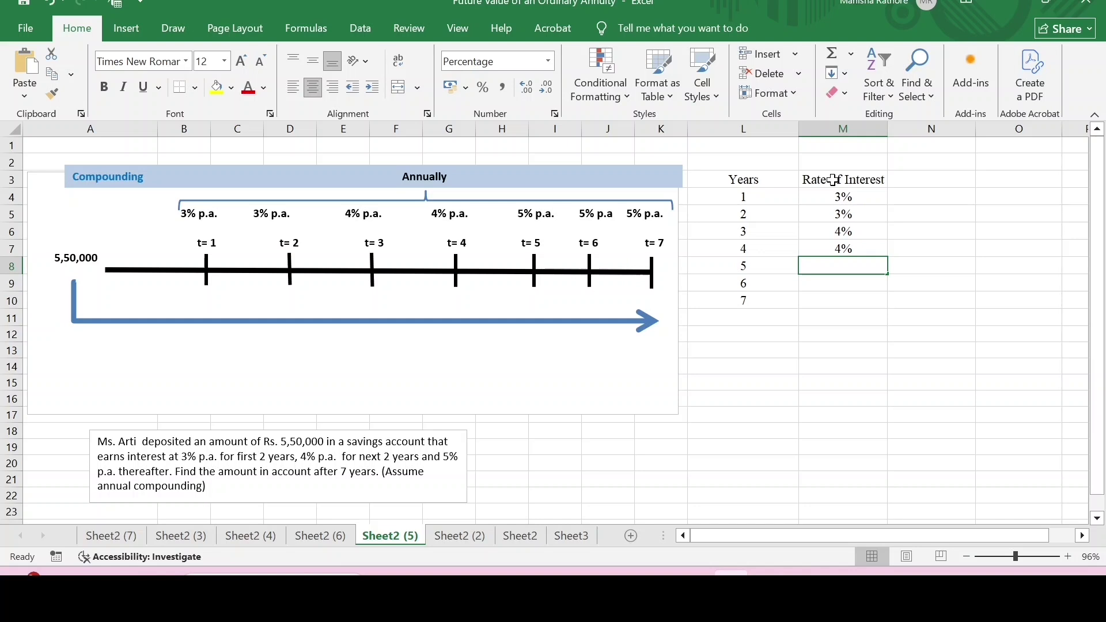
text(5)
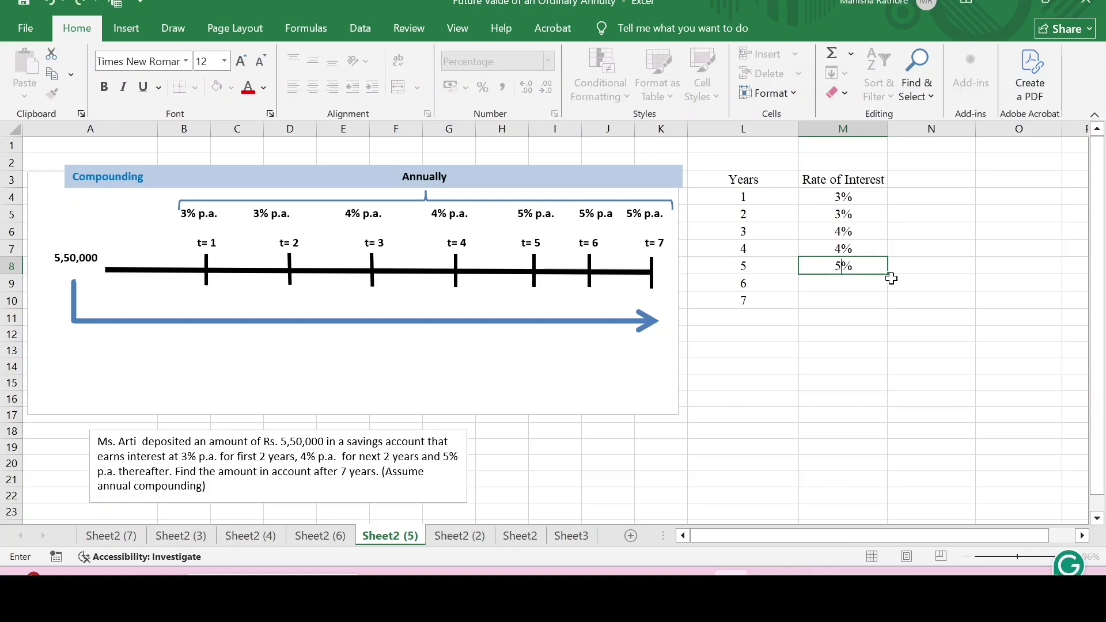
drag(886, 275, 882, 309)
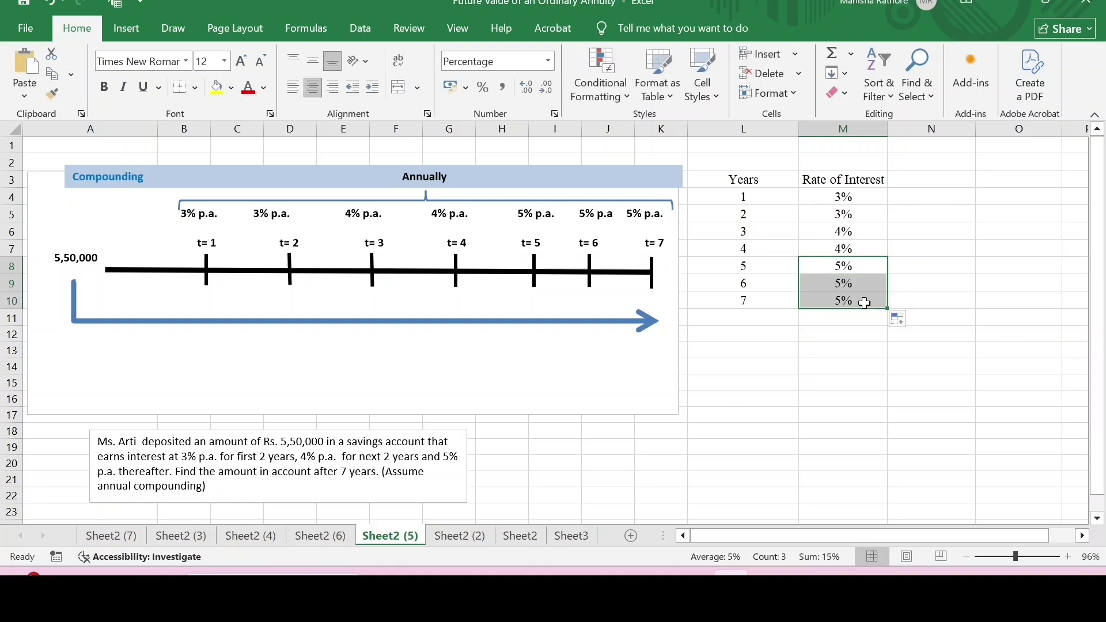
Enter the label Principal in L2 and the amount 5,50,000 in M2.
click(740, 162)
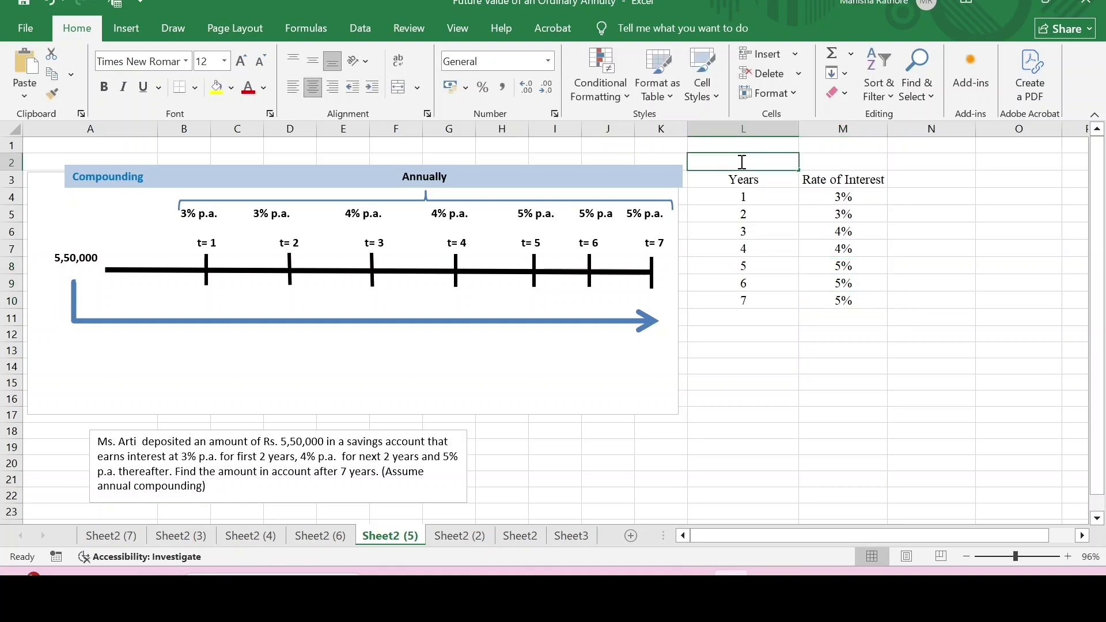
text(Prin)
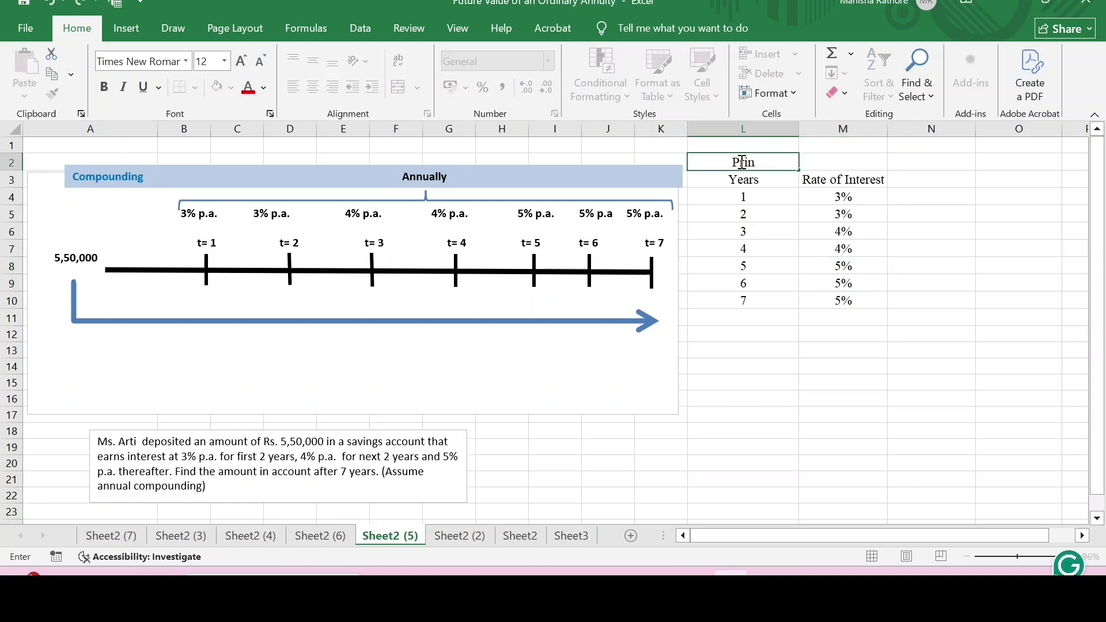
text(cipal)
key(Tab)
text(5,50,)
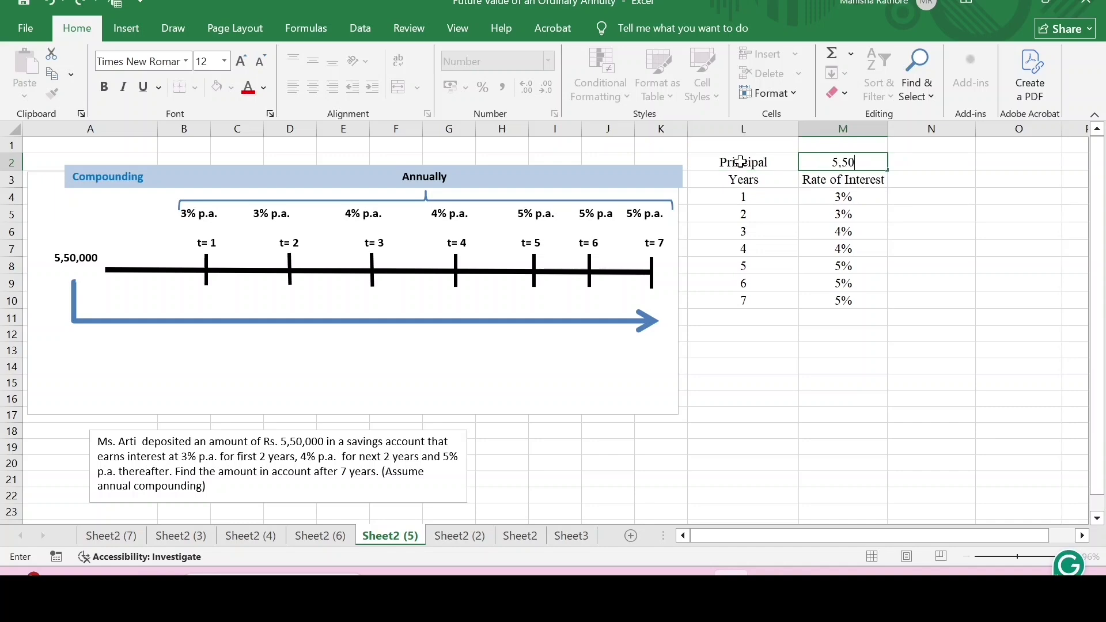
text(000)
Enter the label Future Value after 7 Years in cell L12 below the table.
click(738, 335)
text(Futute)
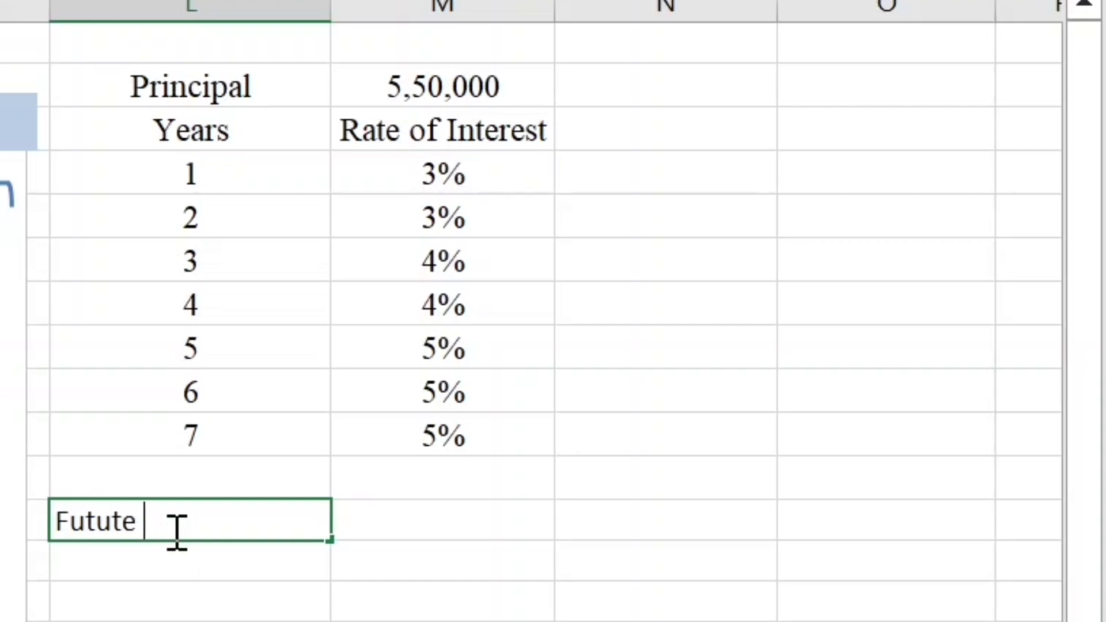
key(BackSpace)
key(BackSpace)
key(BackSpace)
text(re Value a)
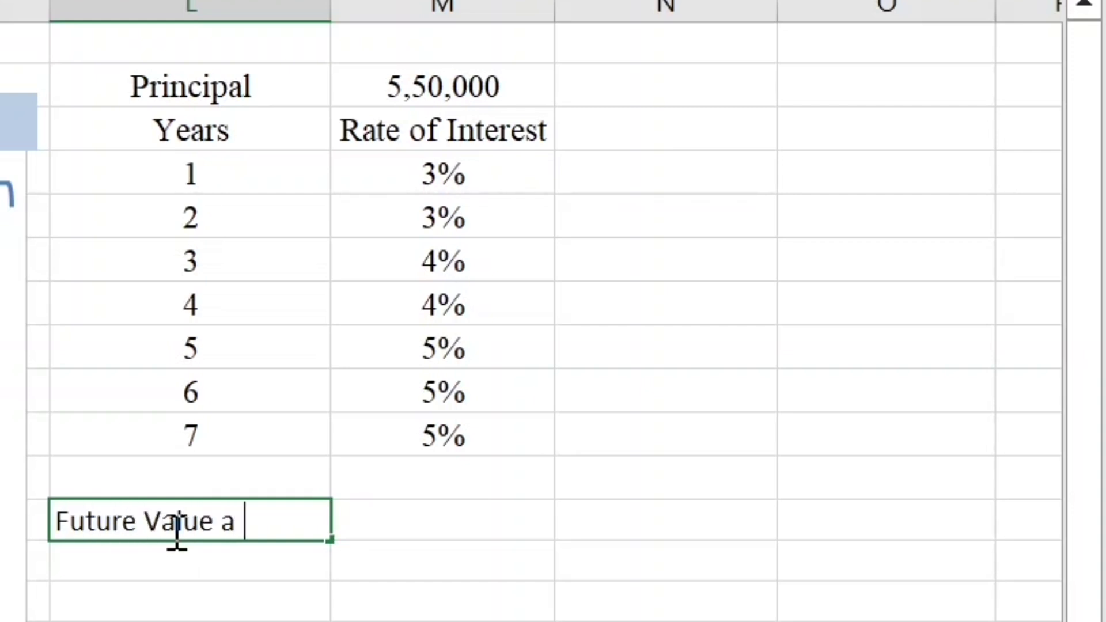
key(BackSpace)
text(fter 7)
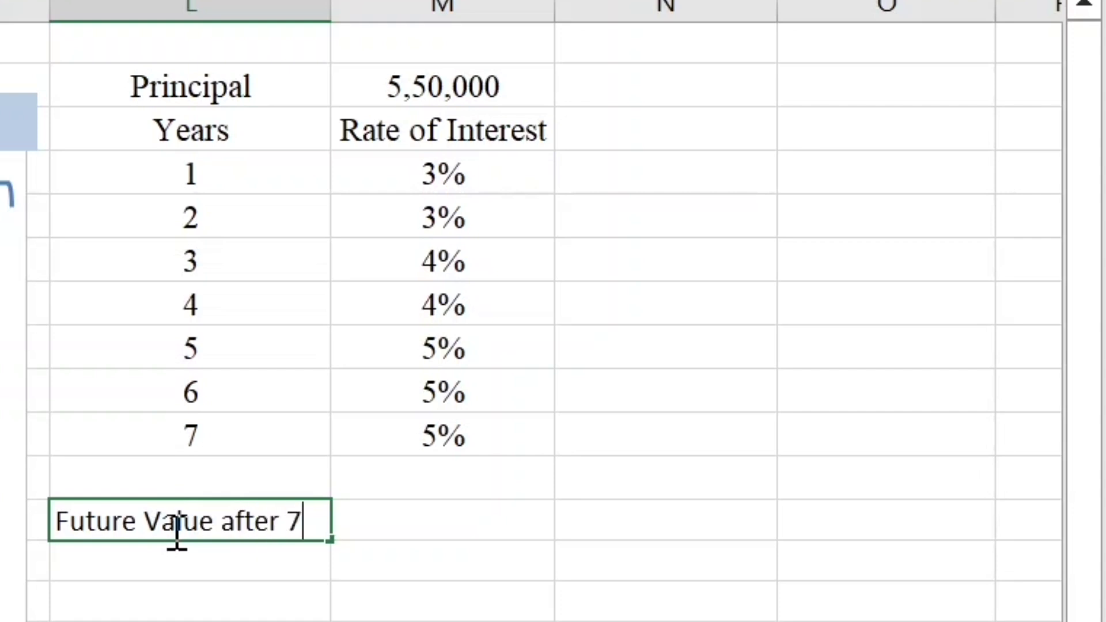
text( Yaers)
key(BackSpace)
key(BackSpace)
key(BackSpace)
key(BackSpace)
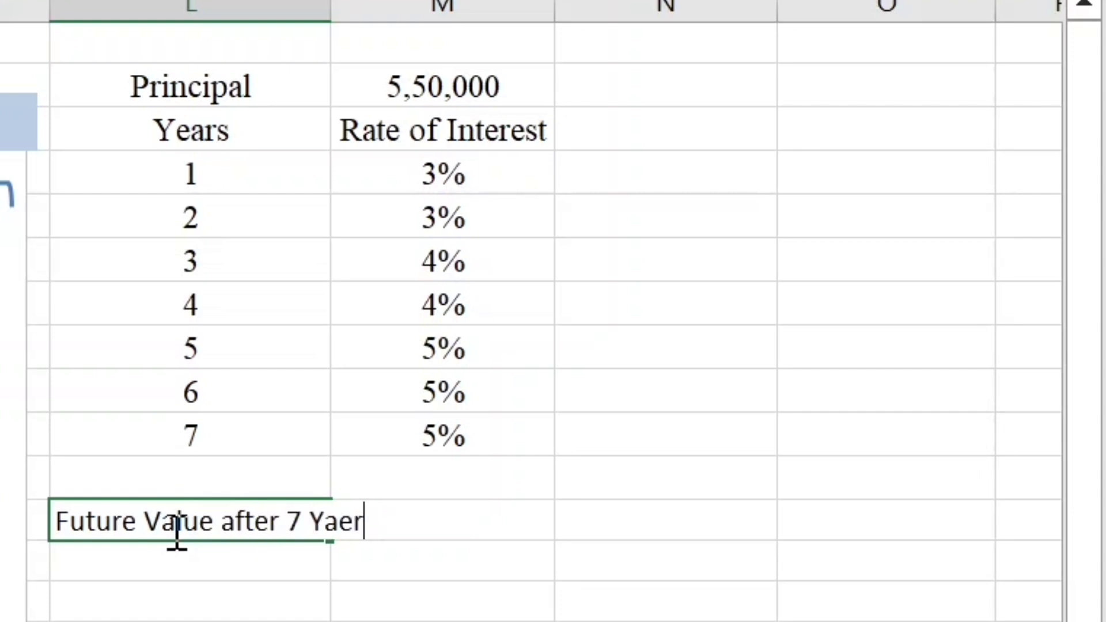
text(ears)
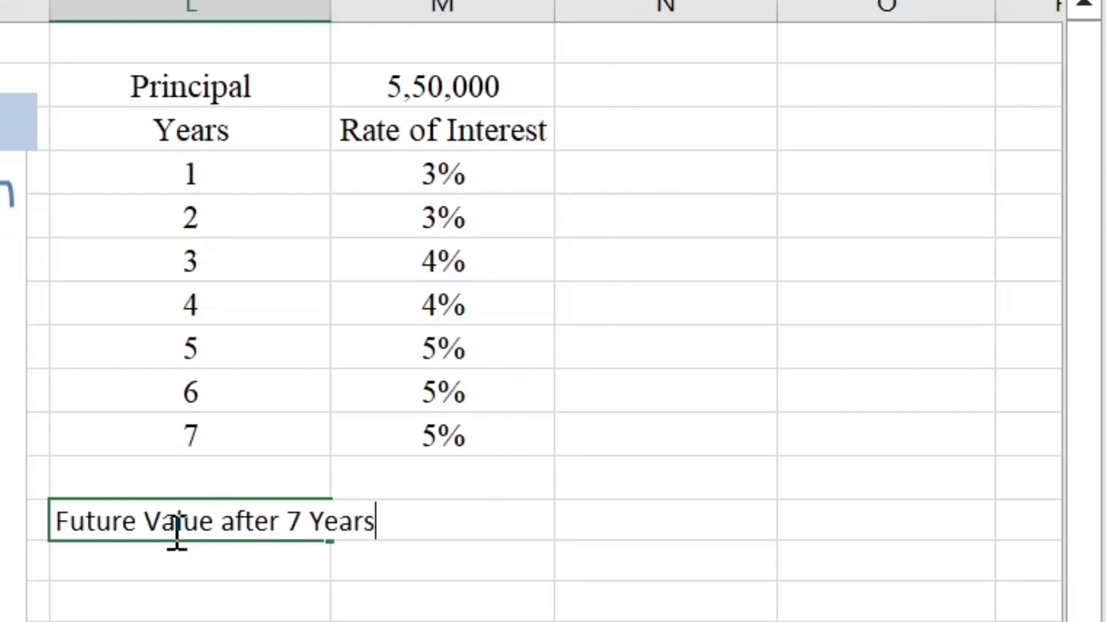
key(Tab)
Calculate the future value in N12 with =FVSCHEDULE(M2,M4:M10), using the principal and the yearly rates.
key(Tab)
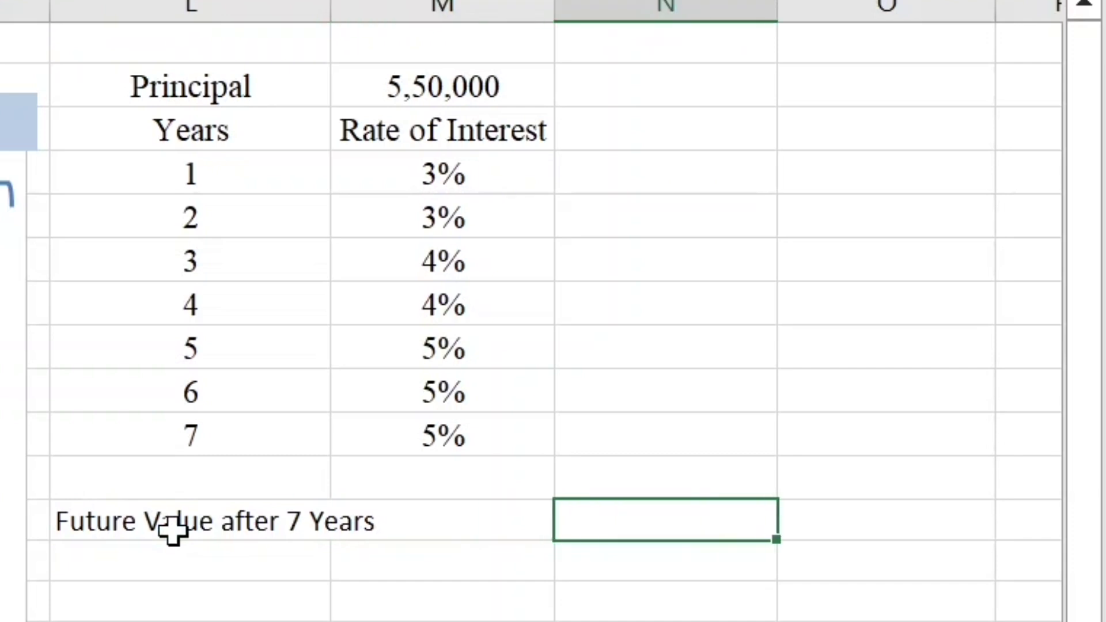
text(=F)
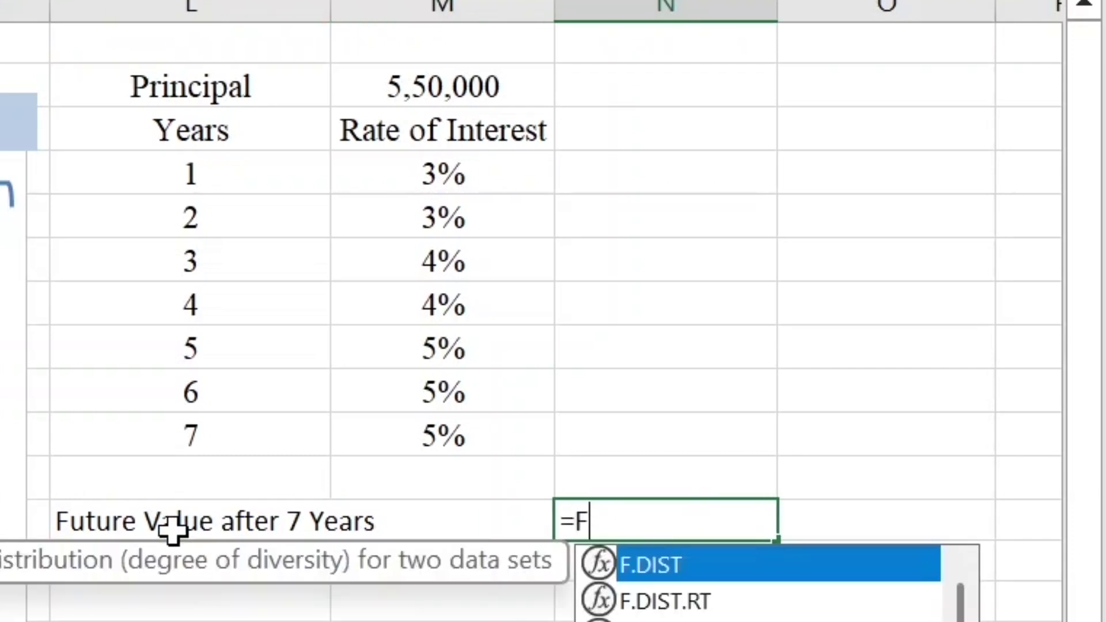
text(VSCHED)
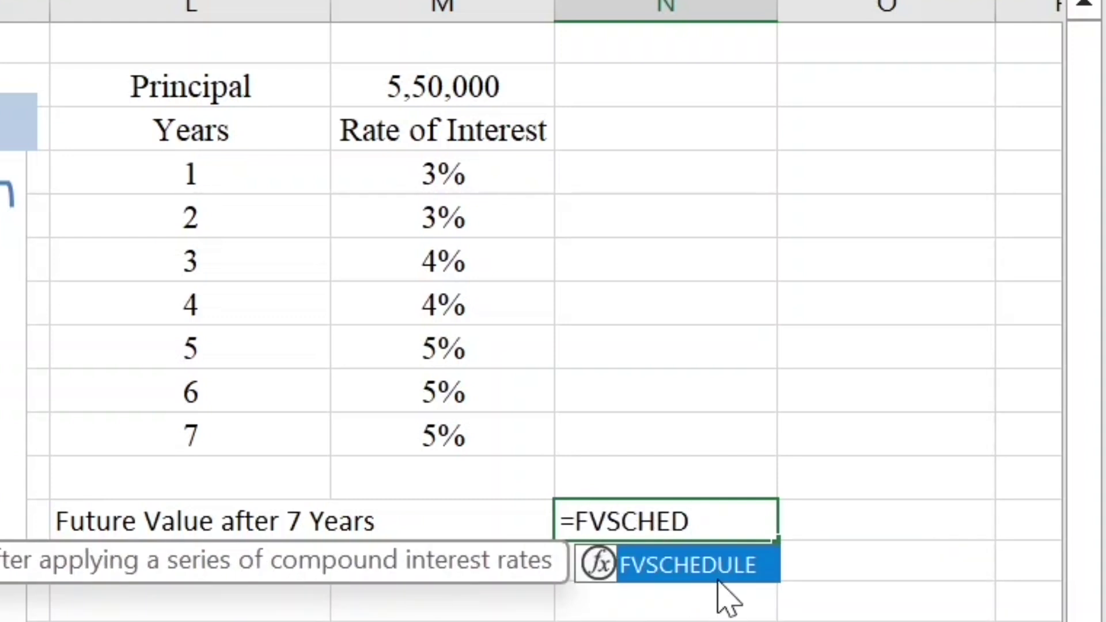
double_click(711, 574)
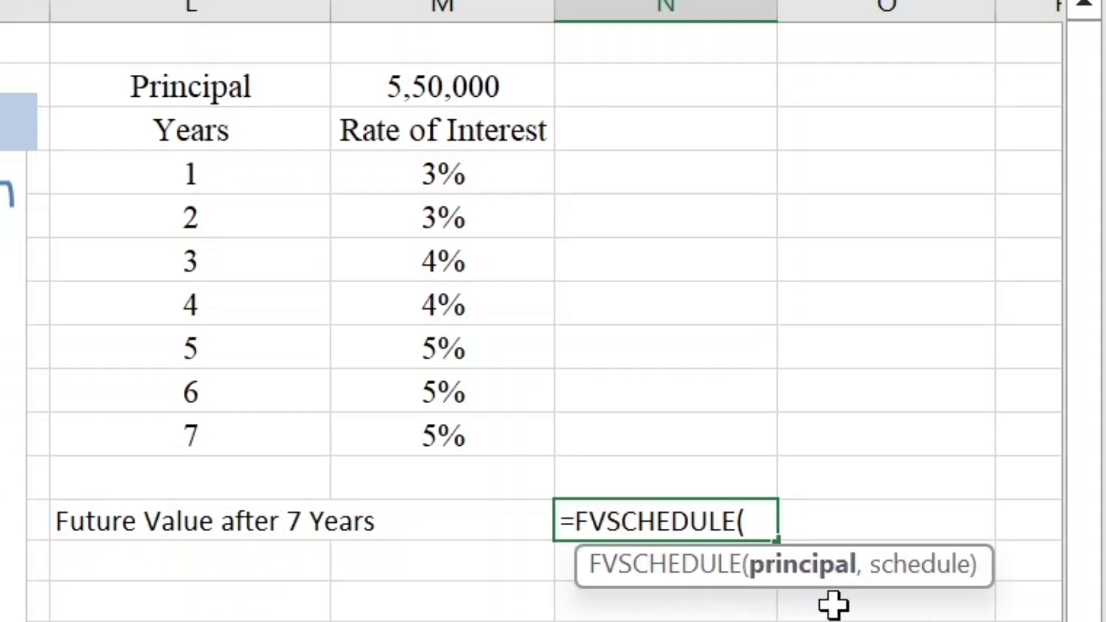
click(442, 85)
text(,)
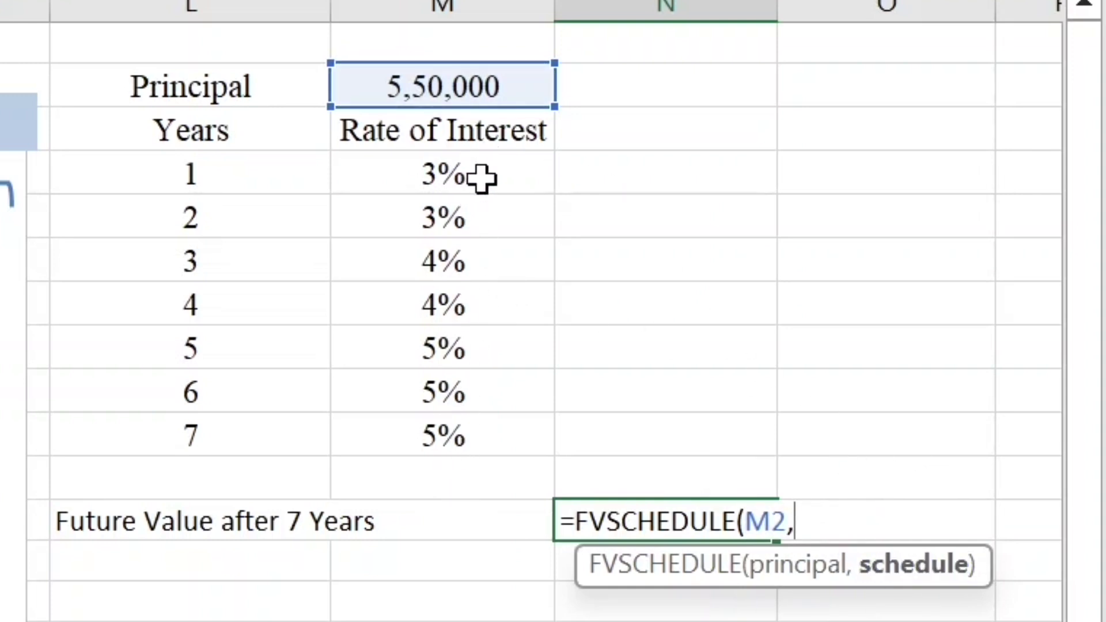
drag(493, 169, 486, 442)
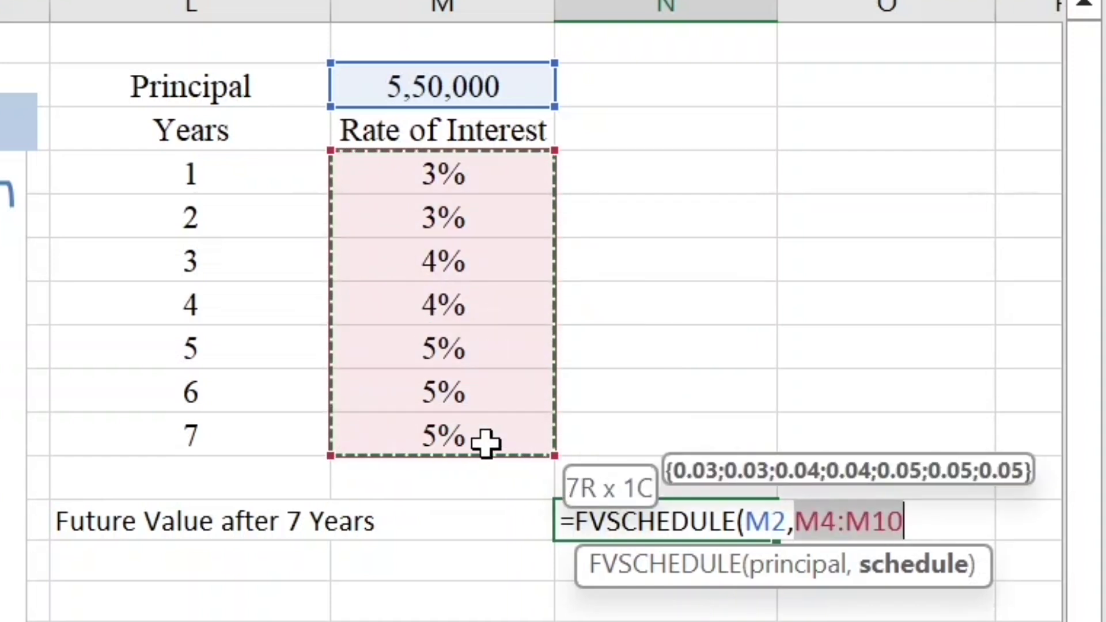
text())
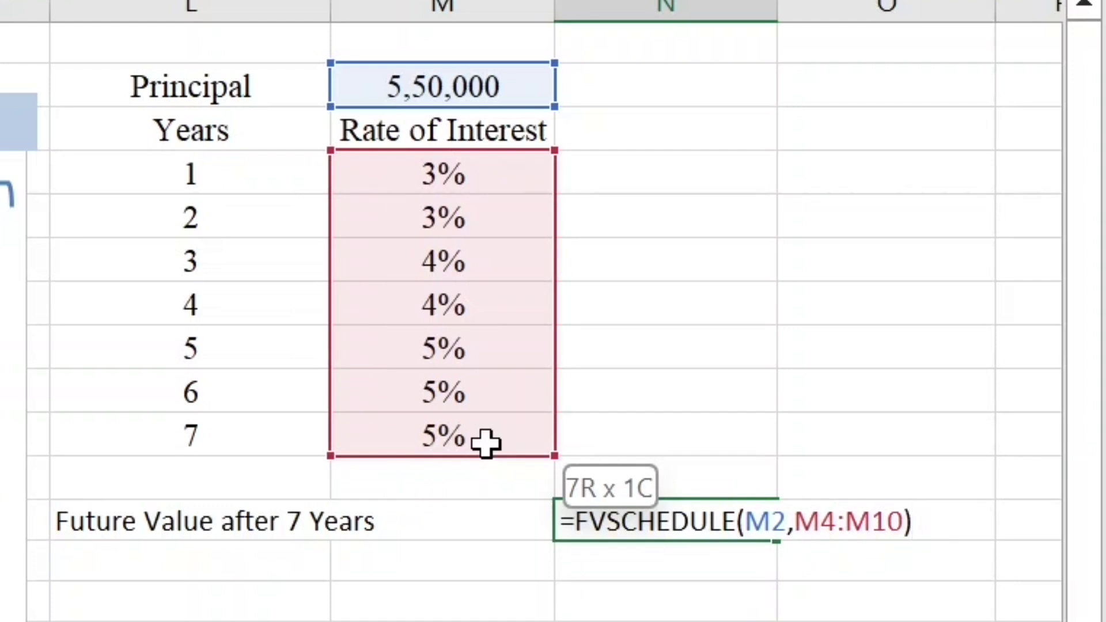
key(Return)
click(666, 517)
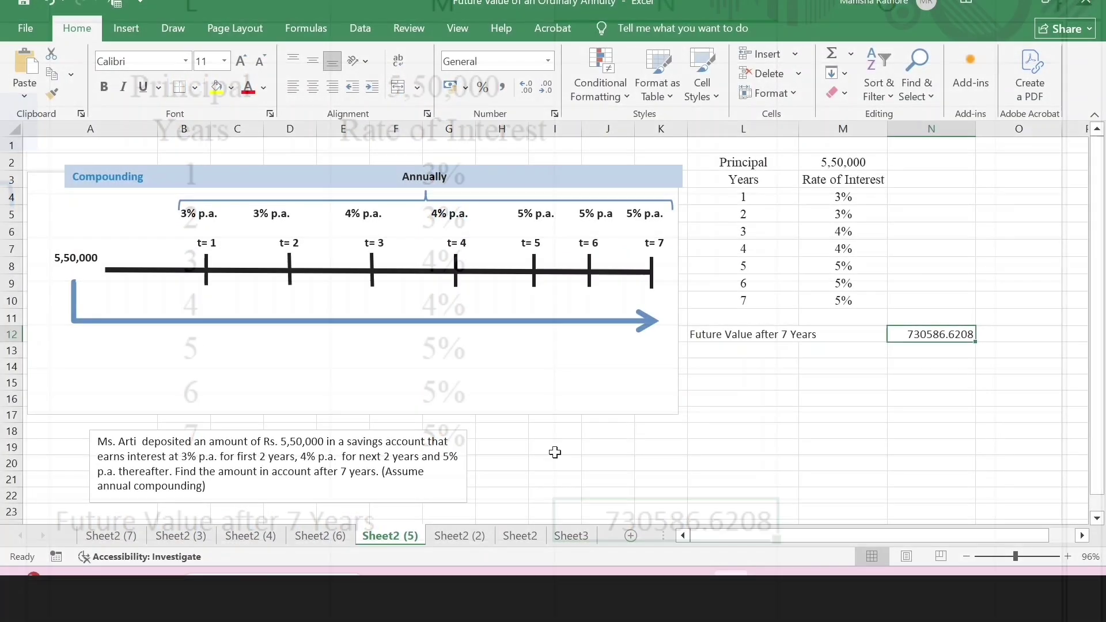
On Sheet2 (4), enter the heading Years in L3 with 1 to 7 in L4:L10, and centre the cells in L3:O15.
click(314, 535)
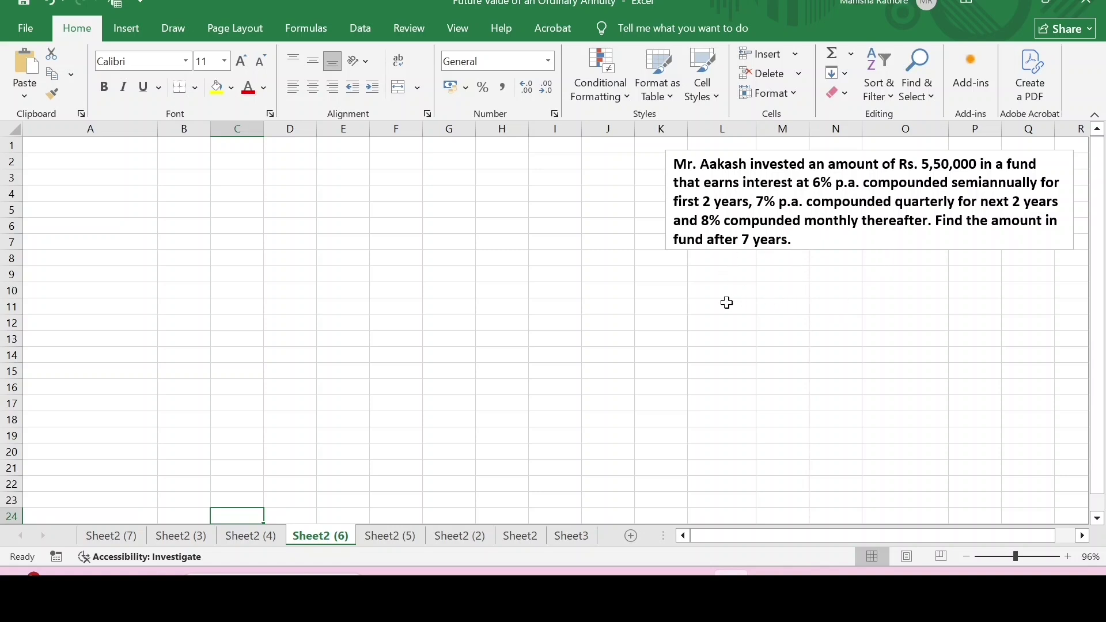
click(249, 531)
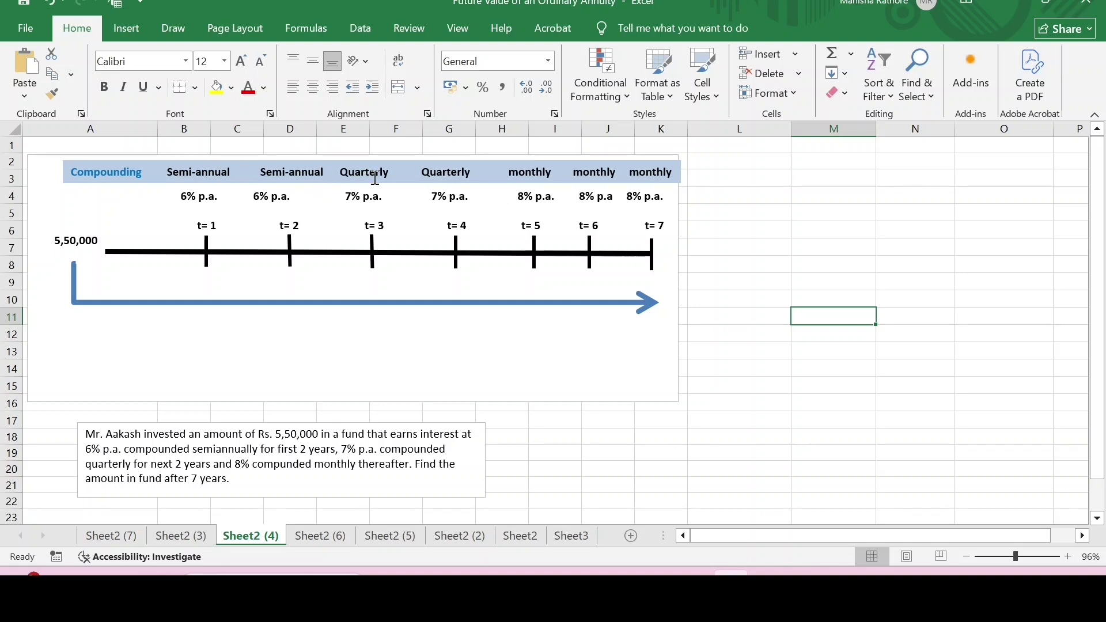
click(757, 182)
text(Years)
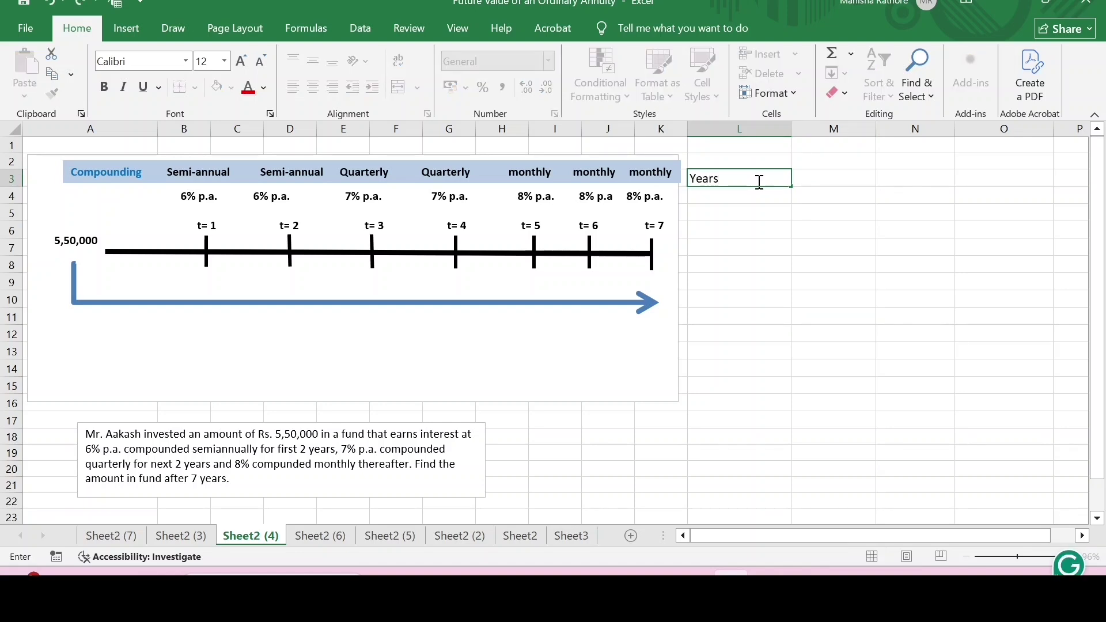
key(Return)
text(1)
key(Return)
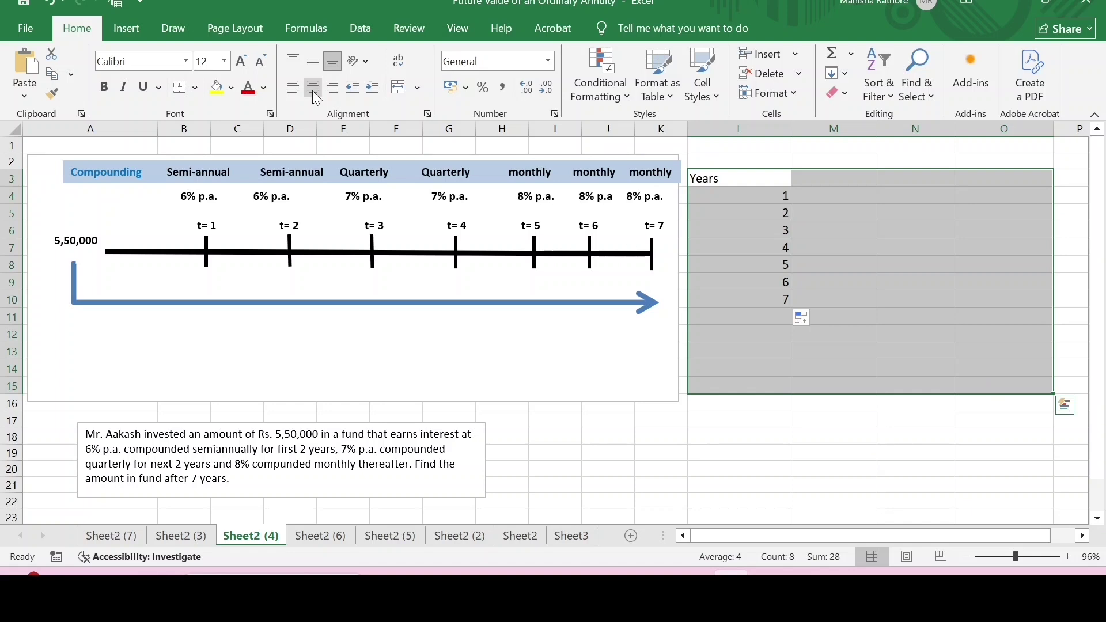
click(312, 91)
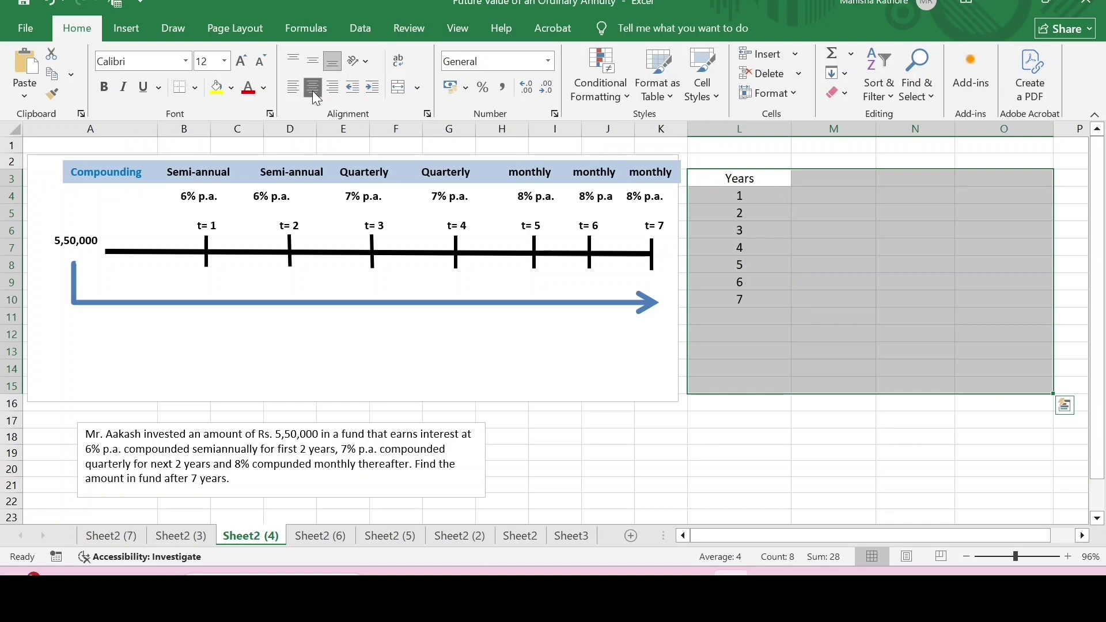
Enter the heading Nominal Rate in M3 and list 6% for years 1–2, 7% for years 3–4 and 8% for years 5–7.
click(834, 182)
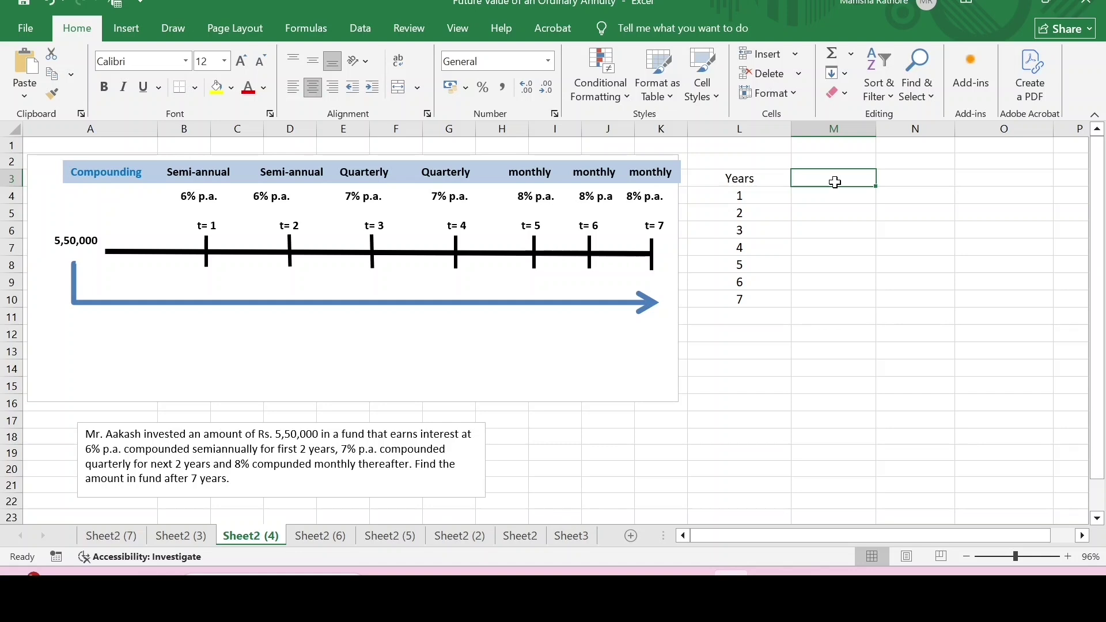
text(Nominal )
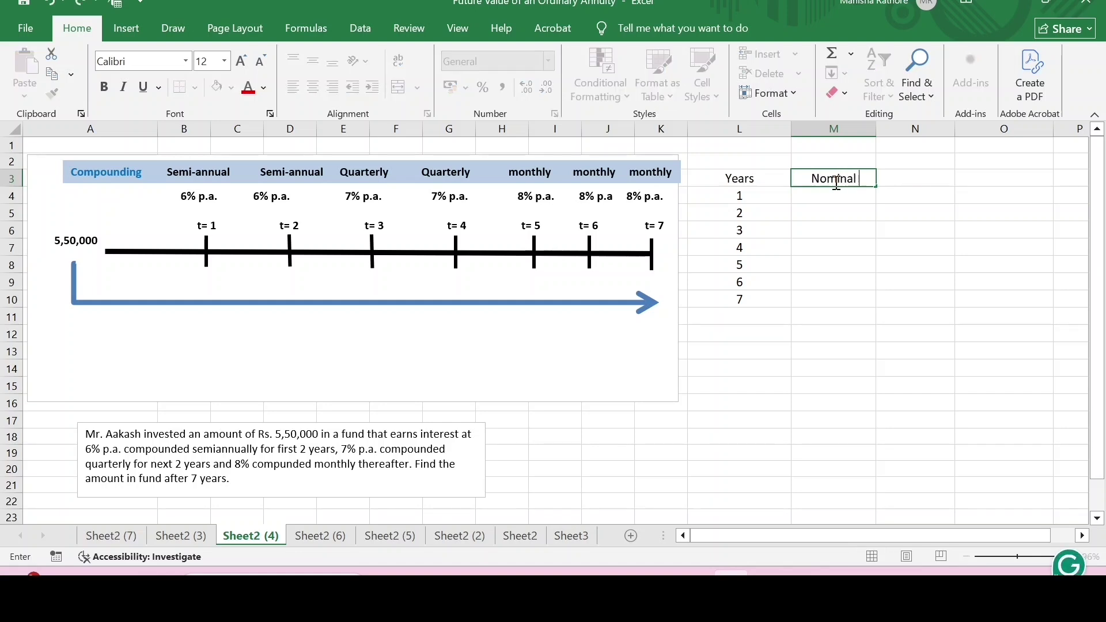
text(I)
text(er)
key(BackSpace)
key(BackSpace)
key(BackSpace)
key(BackSpace)
key(BackSpace)
text(R)
text(ate)
key(Tab)
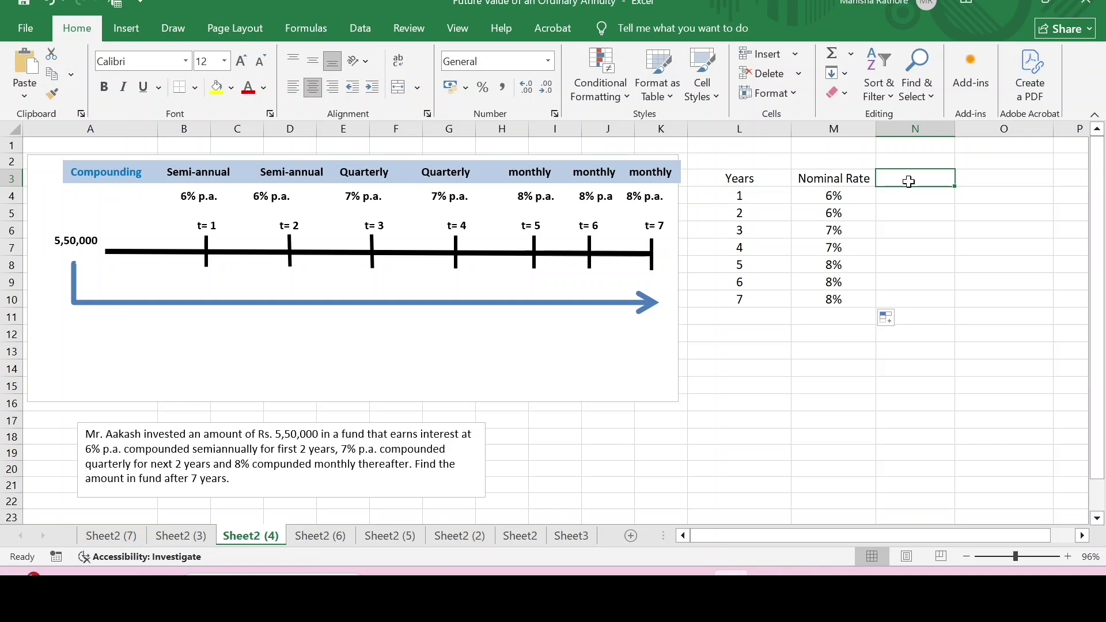
Enter the heading No. of Compounding in N3 and widen column N to fit it.
text(No.)
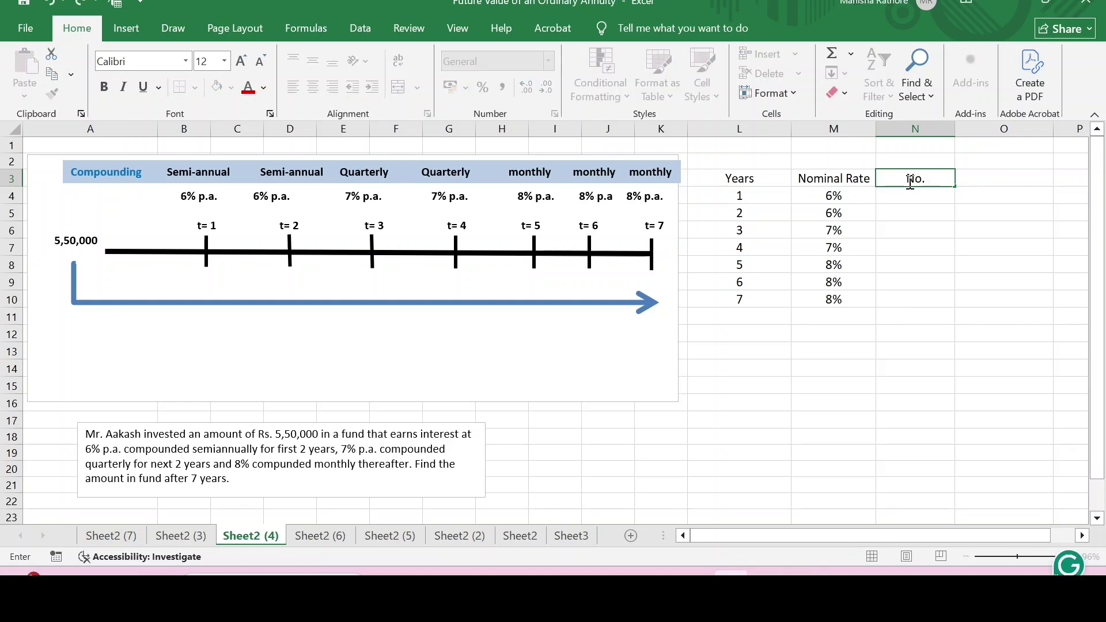
text( of Compounding)
key(Return)
drag(954, 129, 987, 129)
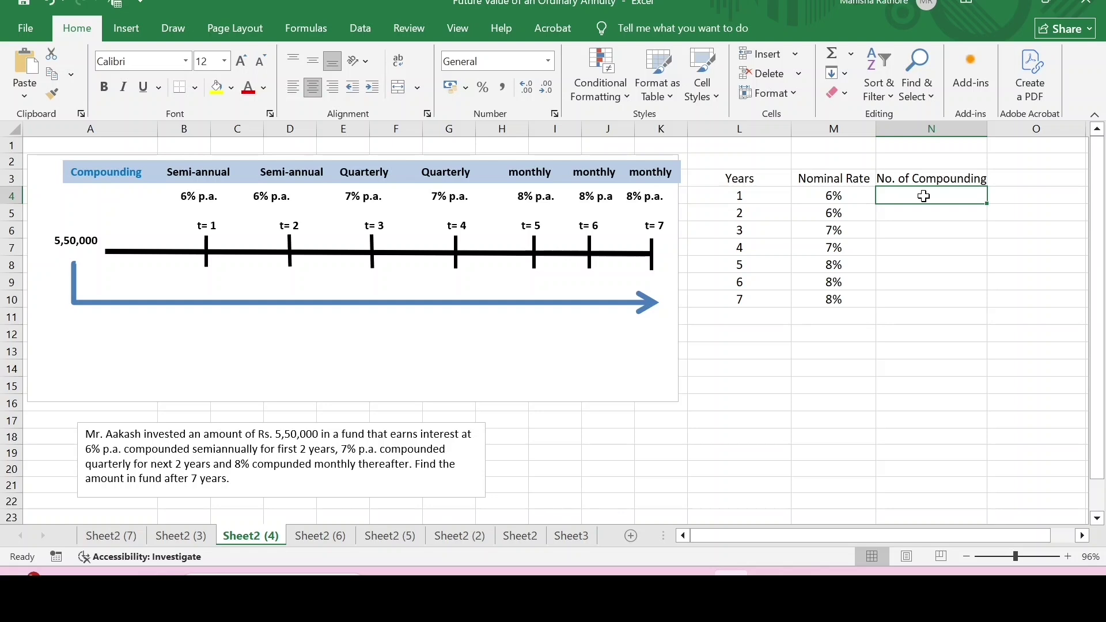
Enter the compounding periods per year in N4:N10: 2 for years 1–2, 4 for years 3–4 and 12 for years 5–7.
text(2)
click(924, 214)
text(2)
click(926, 232)
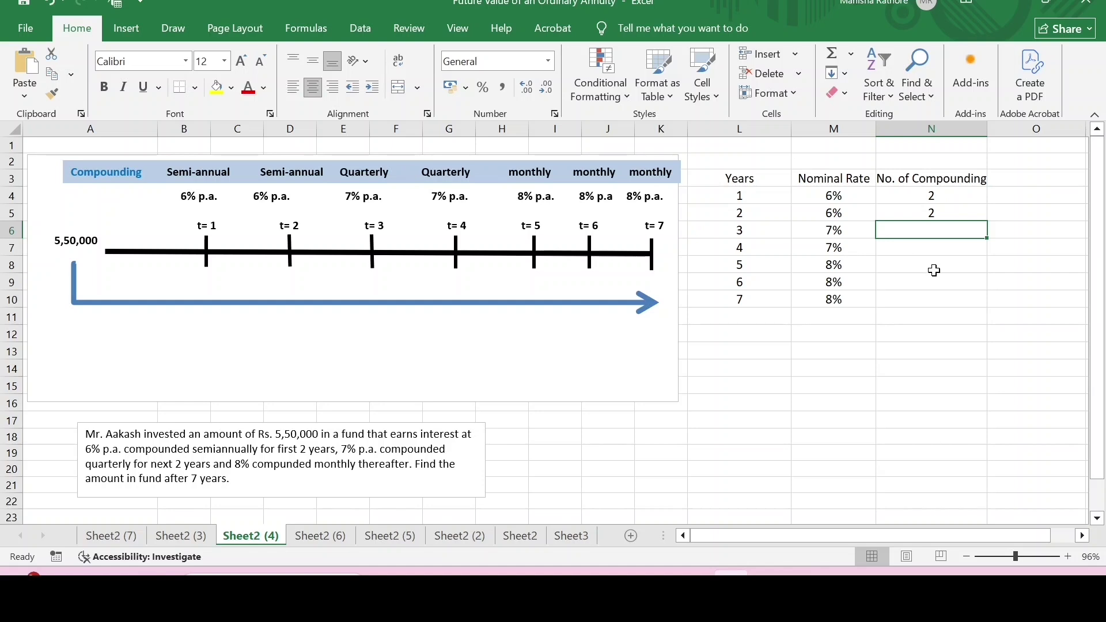
text(4)
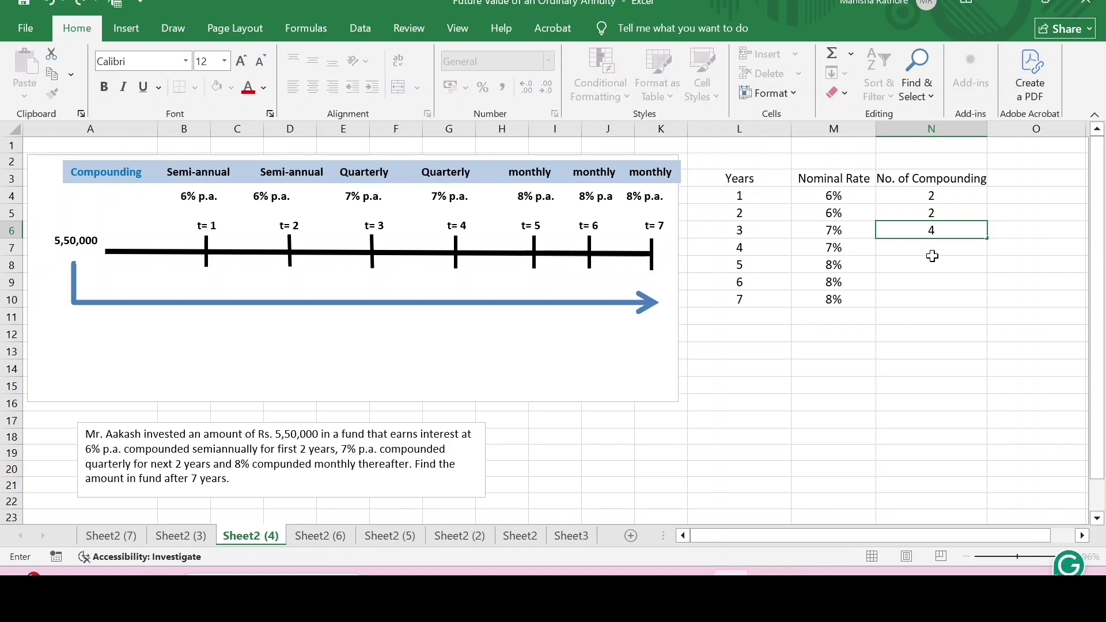
text(4)
key(BackSpace)
key(Return)
text(4)
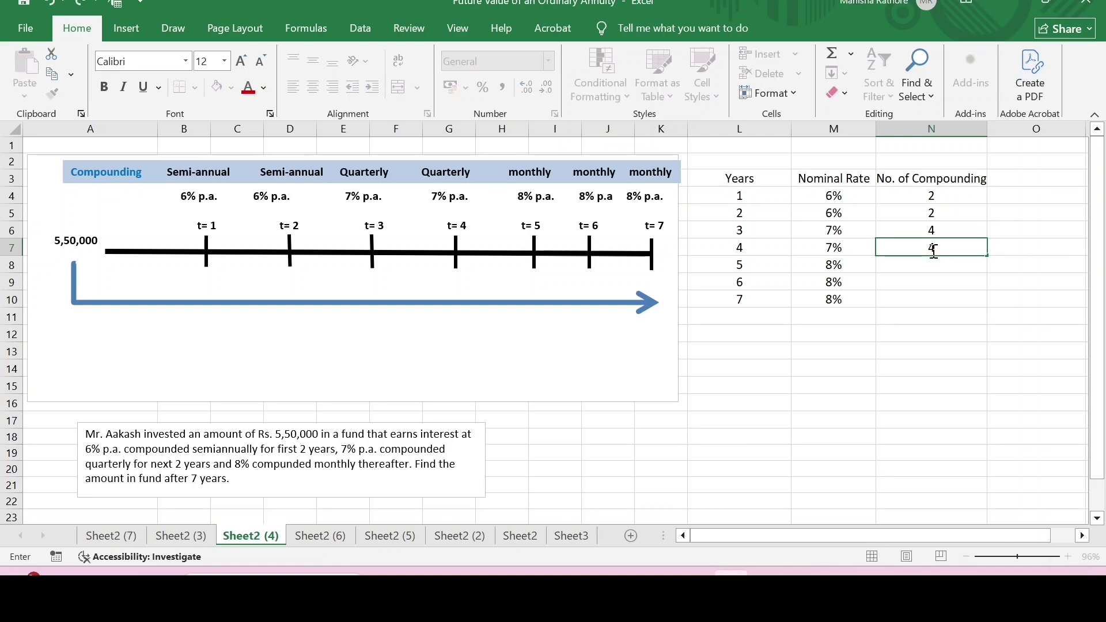
key(Return)
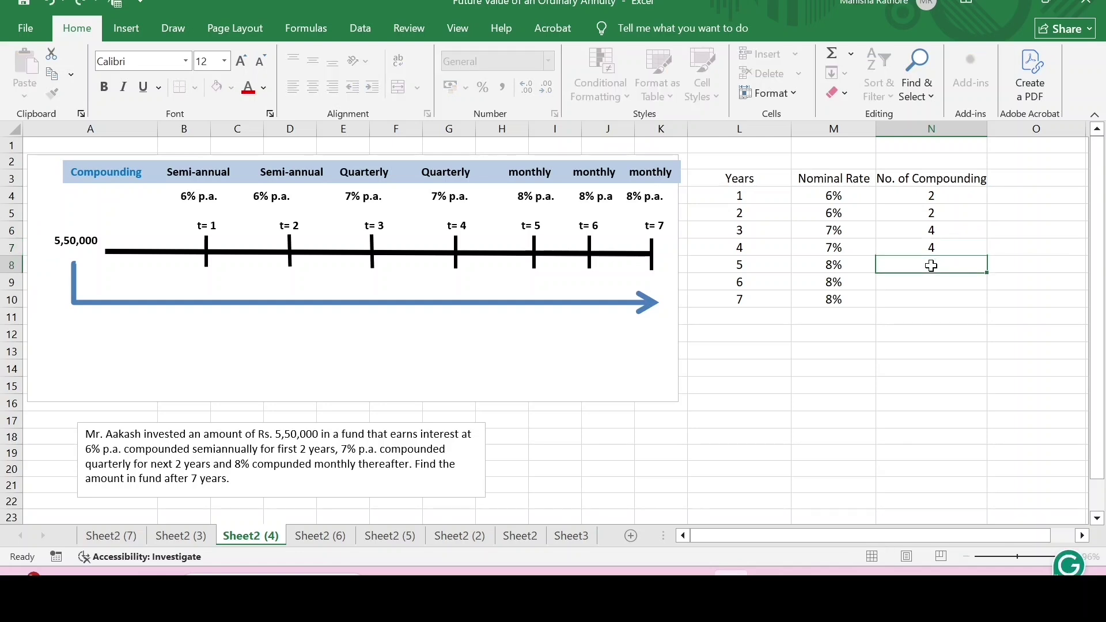
text(12)
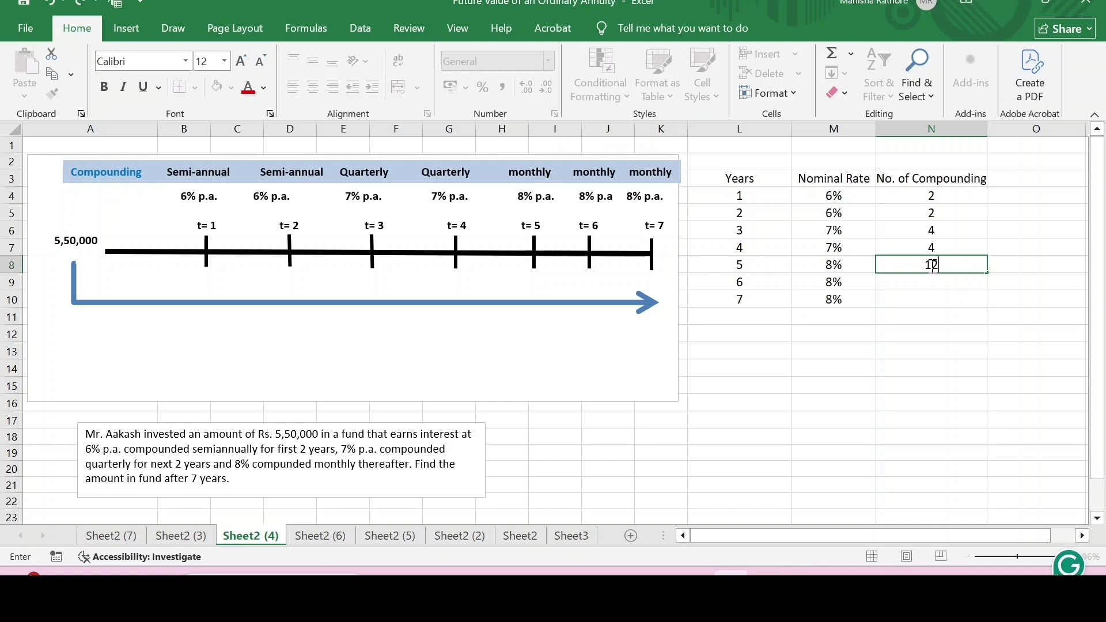
key(Return)
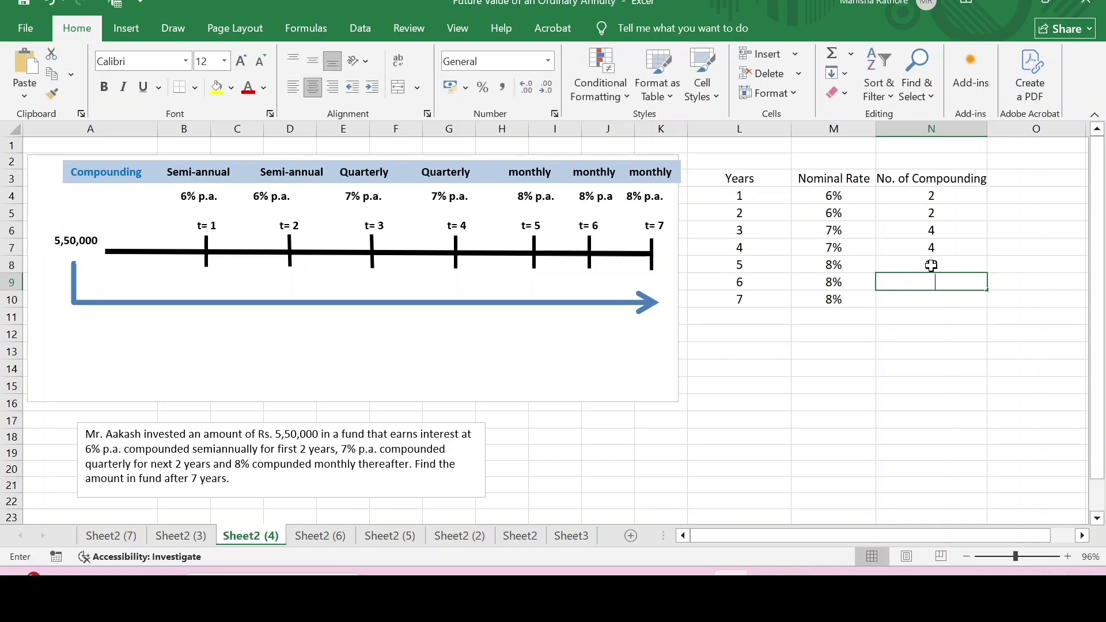
text(12)
key(Return)
text(12)
Enter the heading Effective Rate in cell O3.
key(Tab)
key(Up)
key(Up)
key(Up)
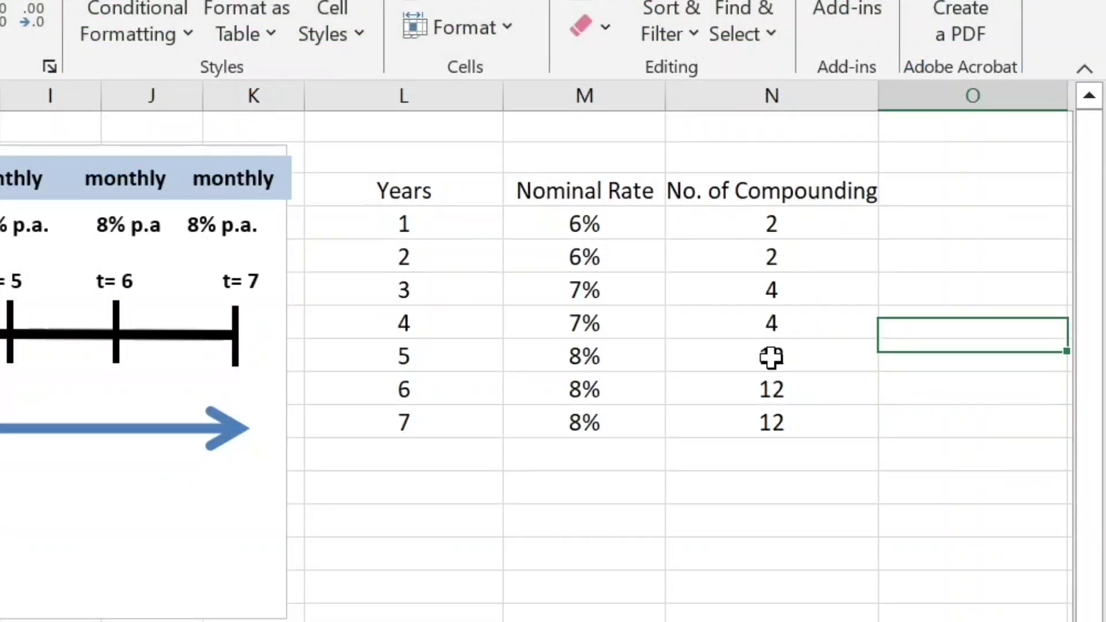
key(Up)
key(Up)
key(Up)
key(Up)
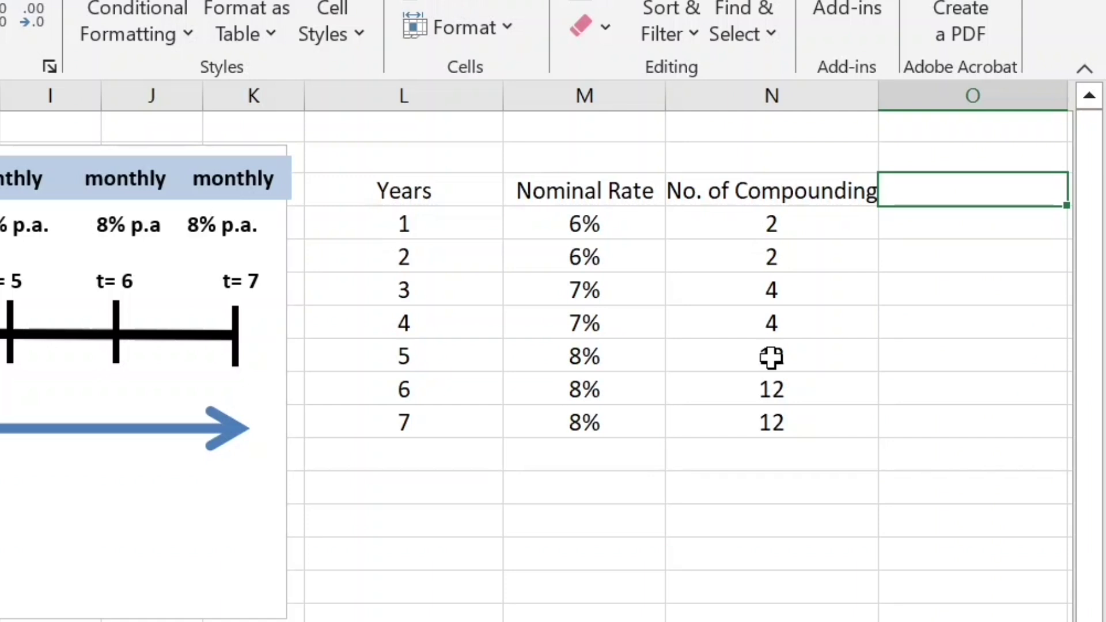
text(Effe)
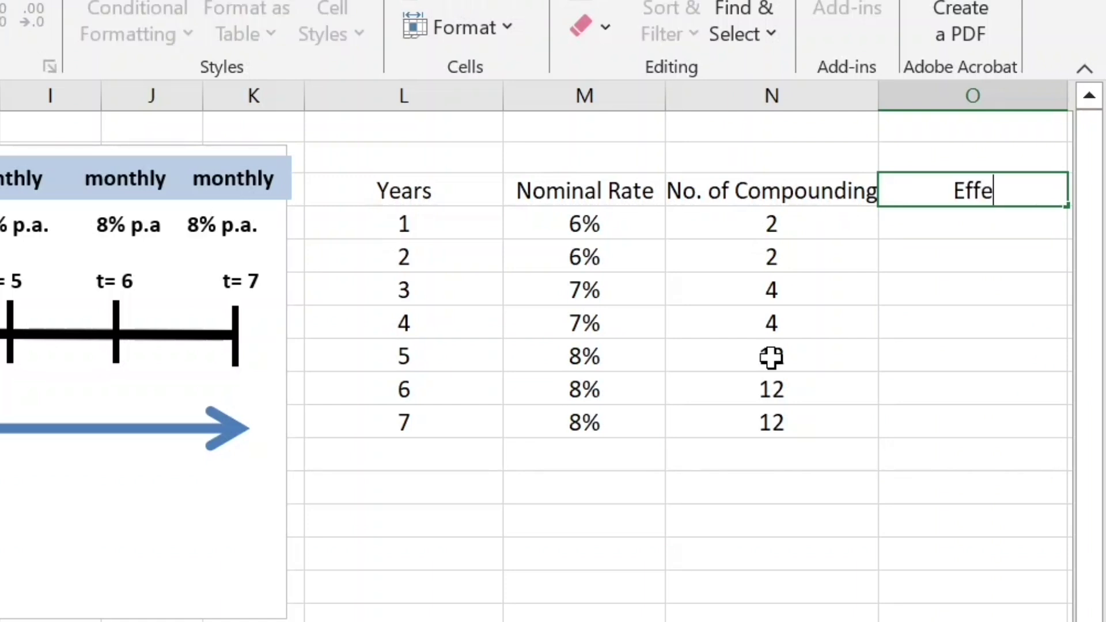
text(ctive Rate)
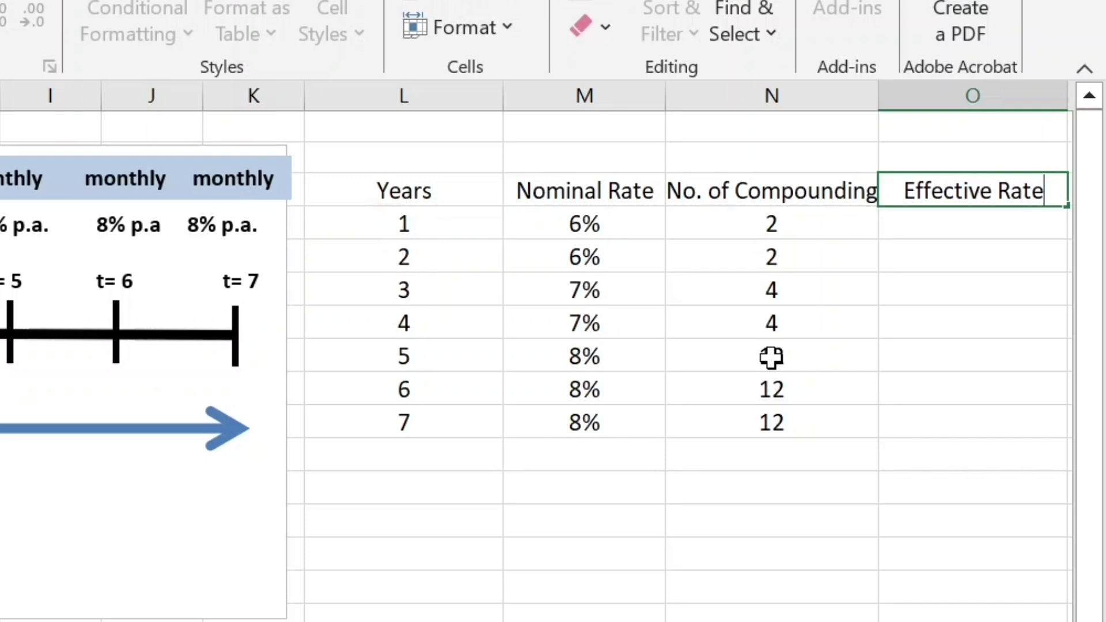
key(Return)
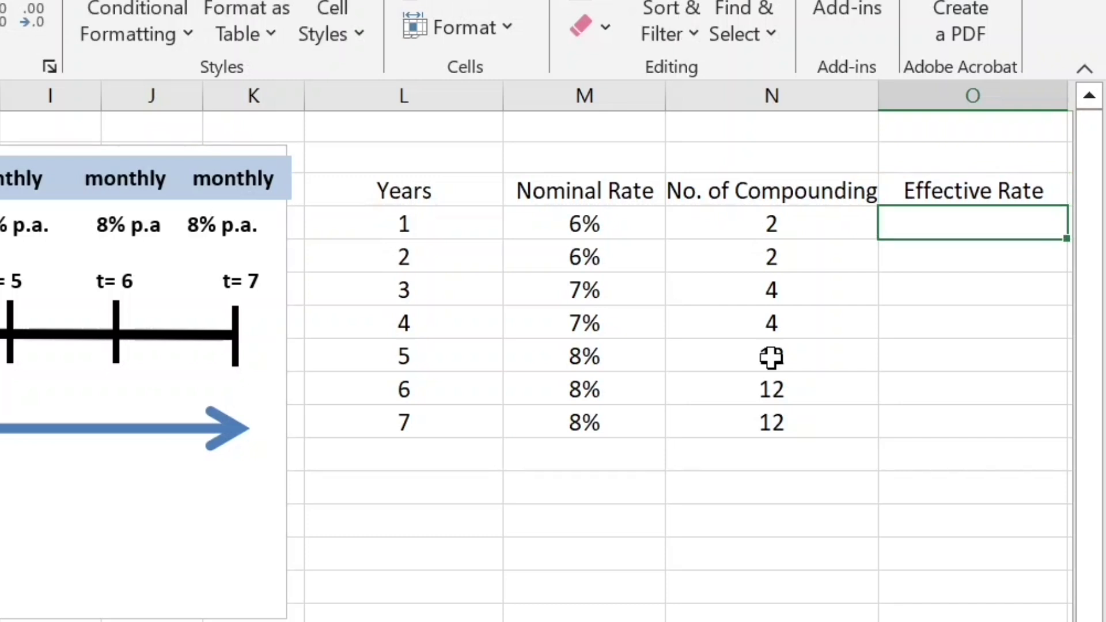
Calculate the first year's effective rate in O4 with =EFFECT(M4,N4), using its nominal rate and number of compoundings.
text(=effe)
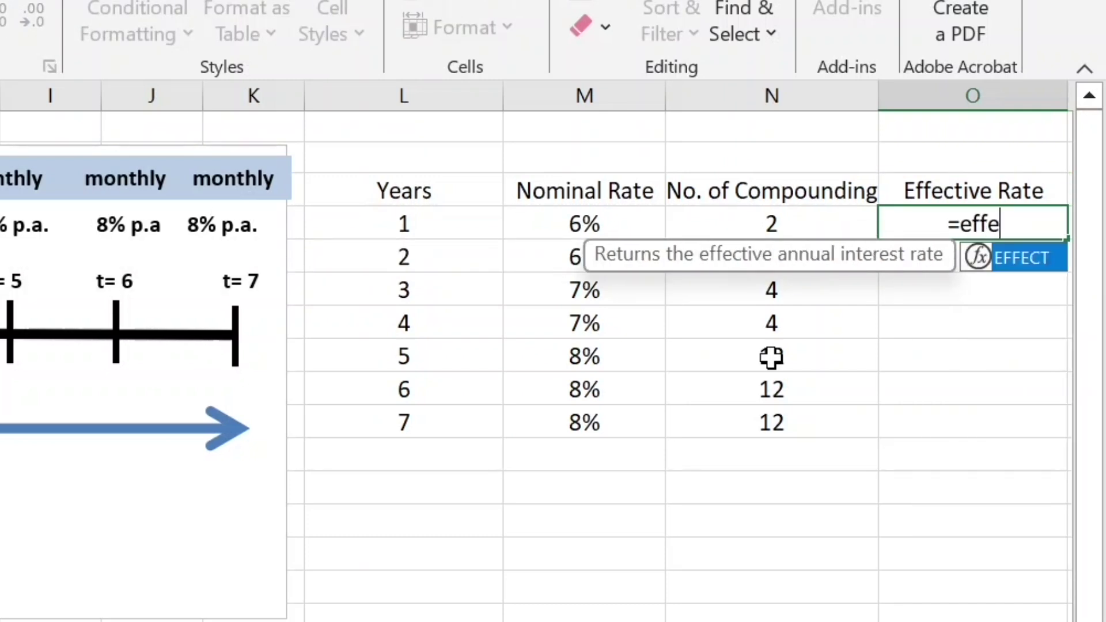
double_click(1019, 262)
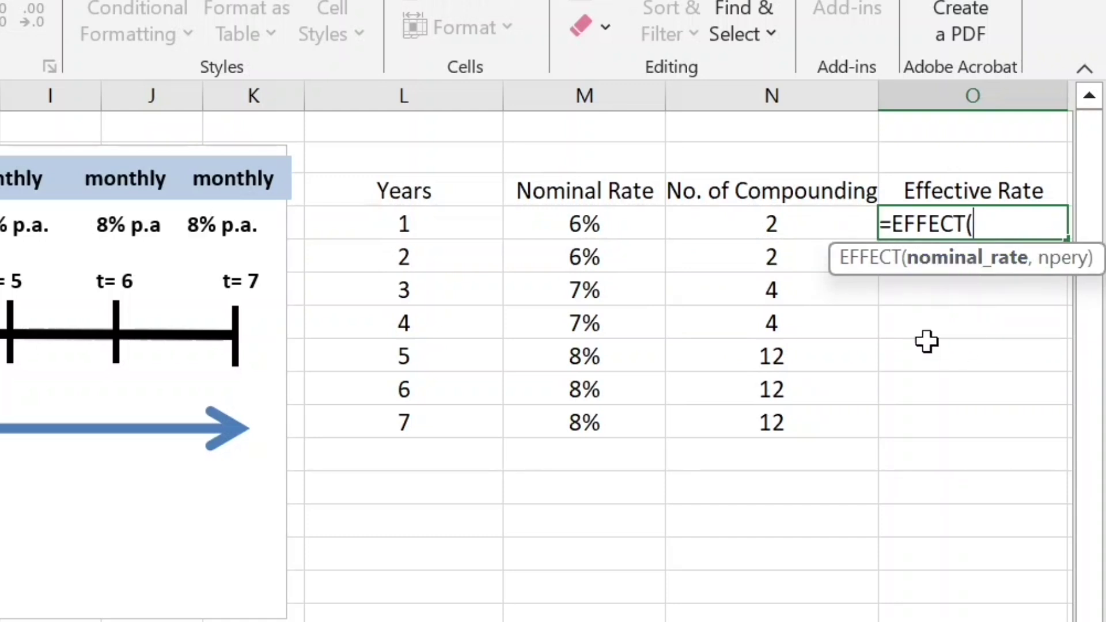
click(620, 228)
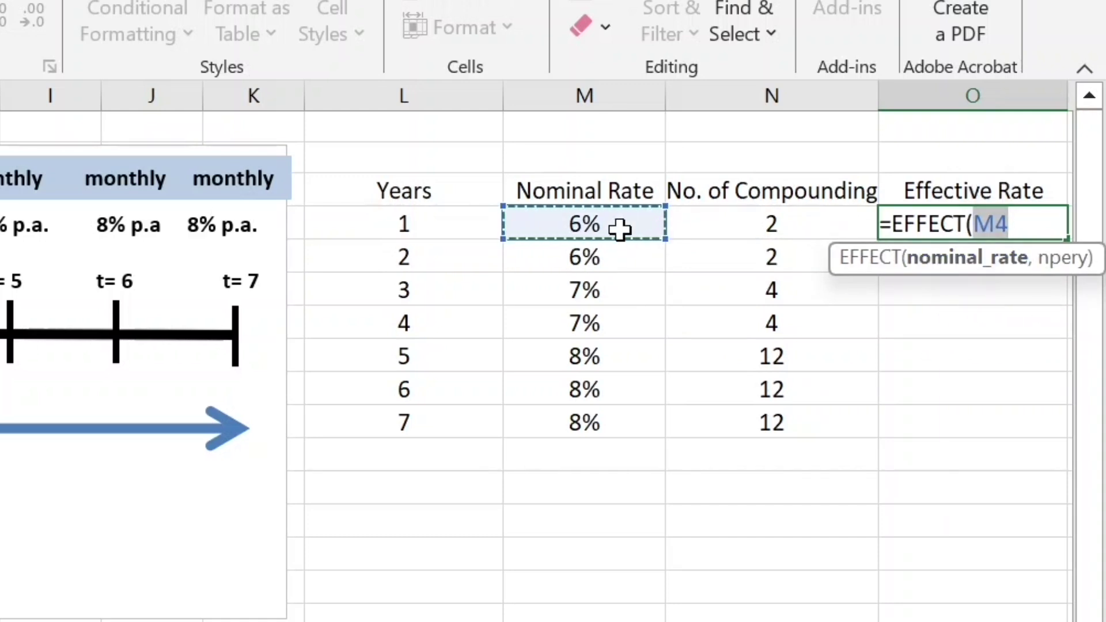
text(,)
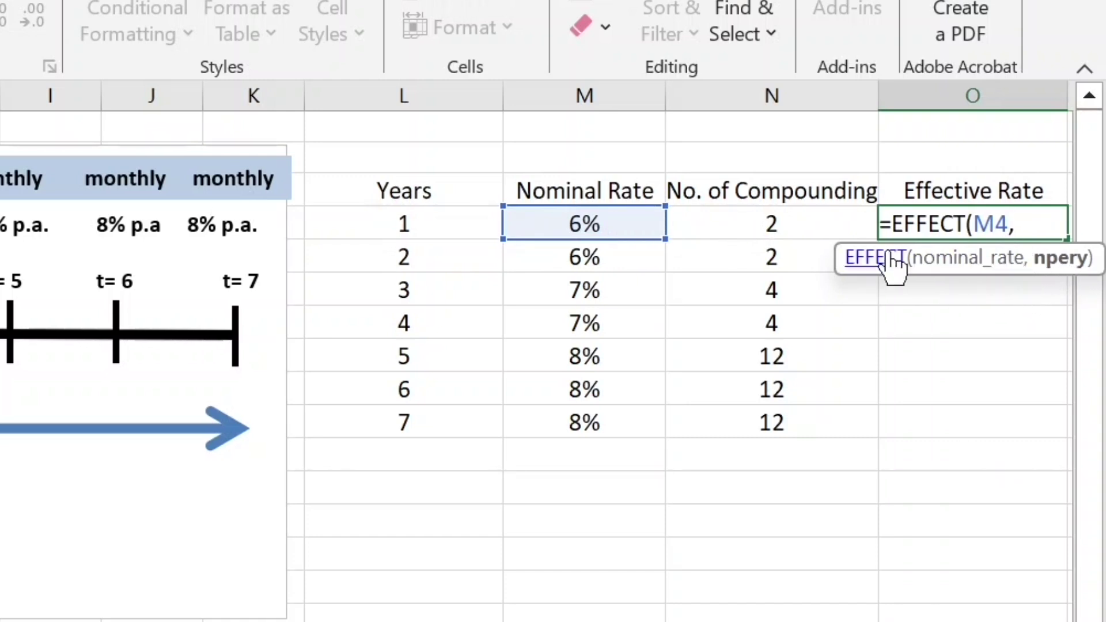
click(731, 227)
text())
key(Return)
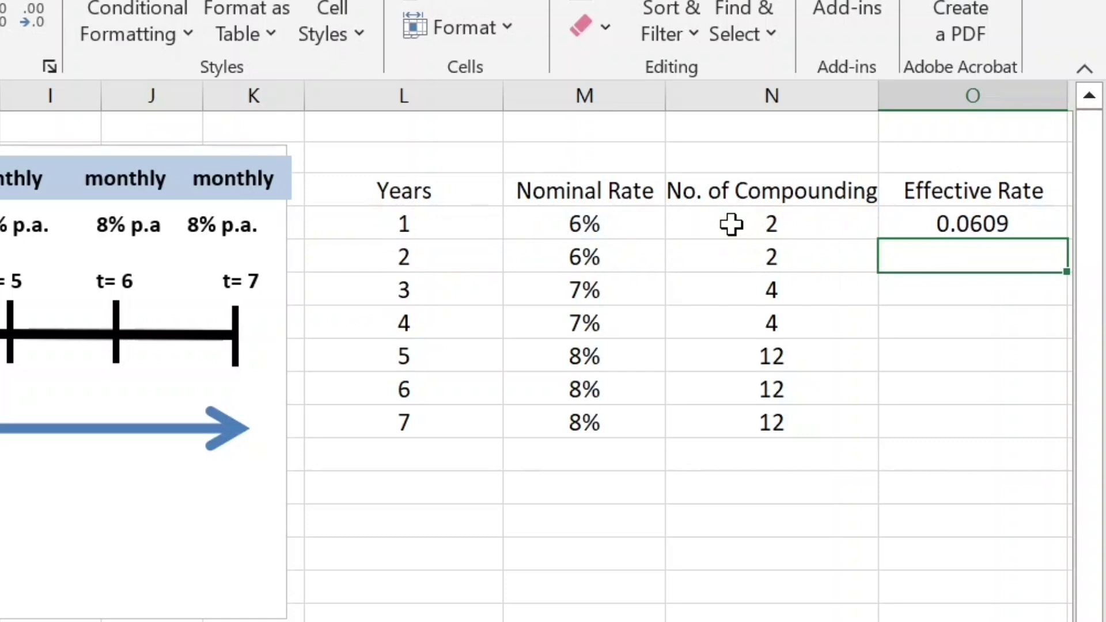
Copy the EFFECT formula from O4 down to O10 and format the effective rates as percentages with two decimals.
click(989, 225)
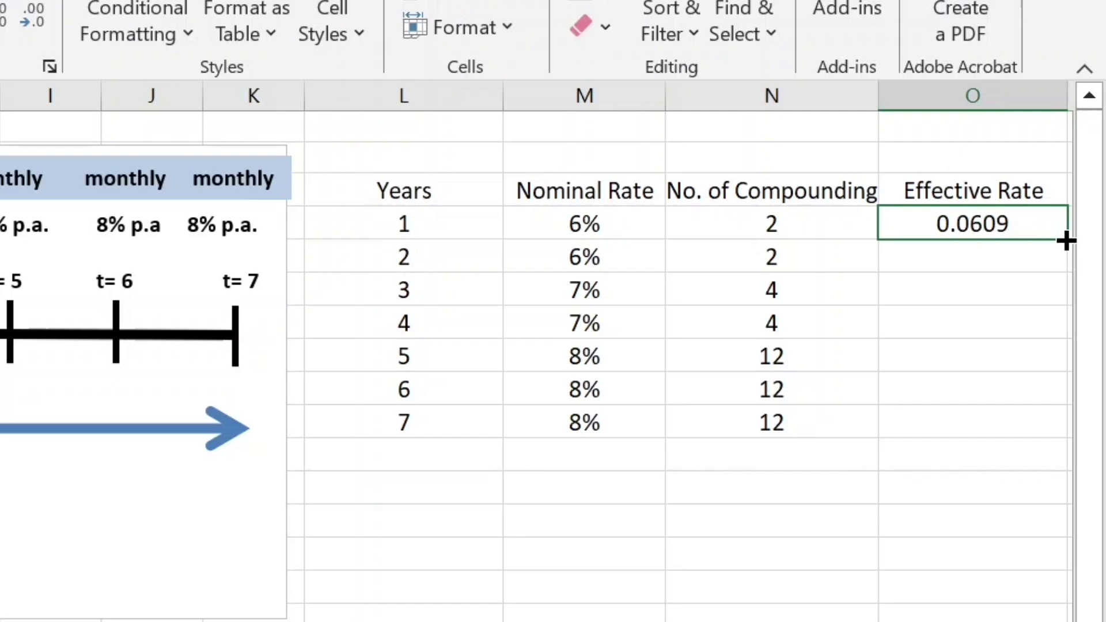
drag(1066, 241, 1053, 426)
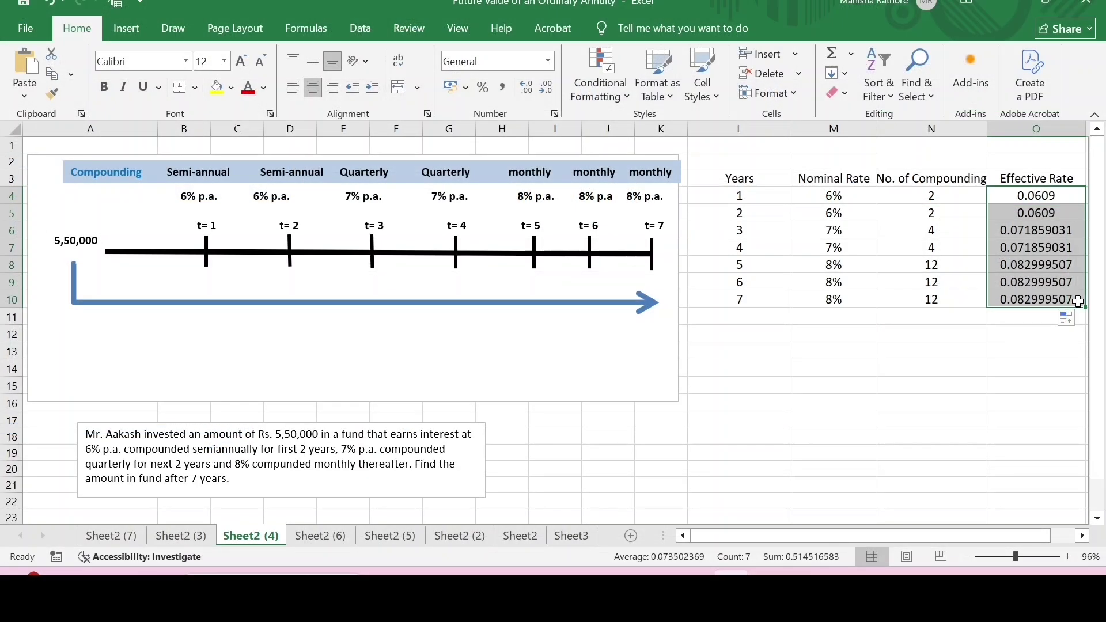
click(482, 88)
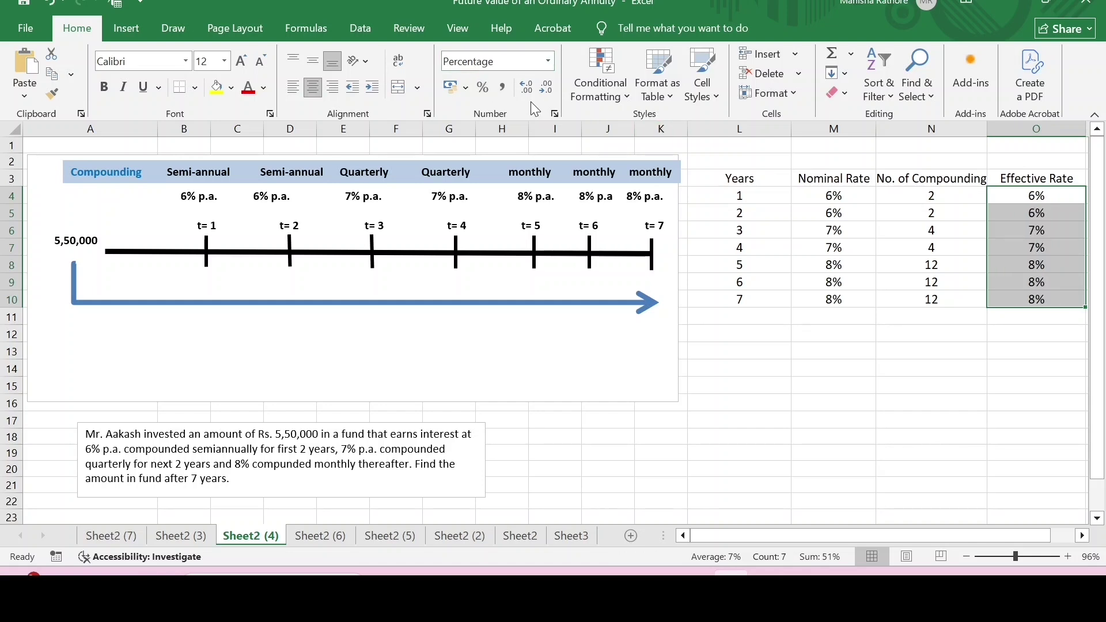
click(520, 88)
click(520, 87)
Enter the label Principal in L13 and the amount 5,50,000 in M13.
click(739, 351)
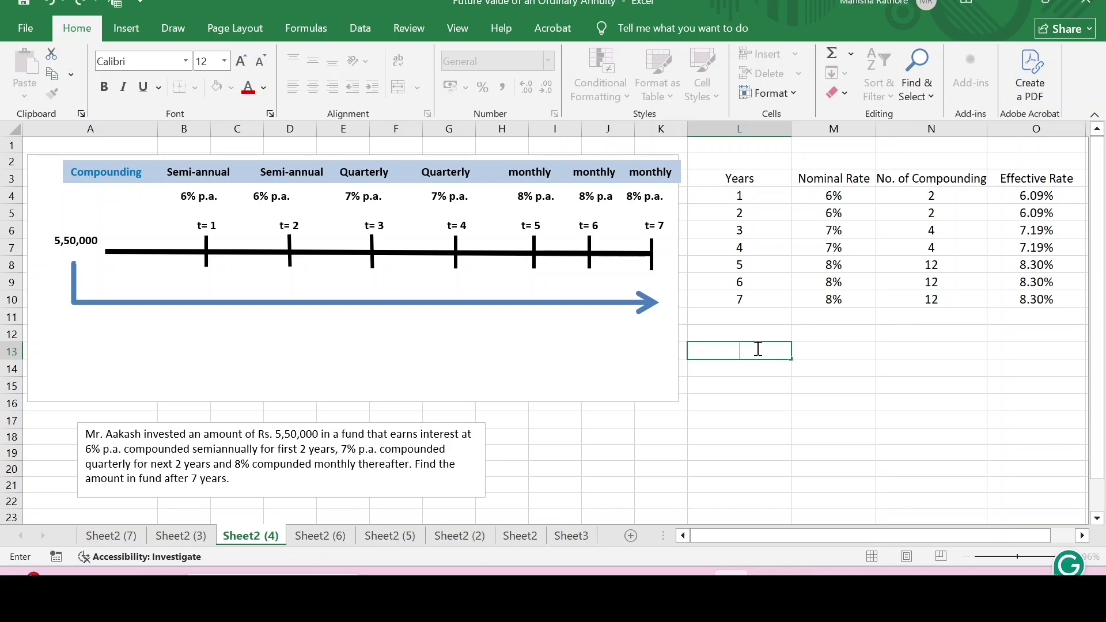
text(Principal)
key(Tab)
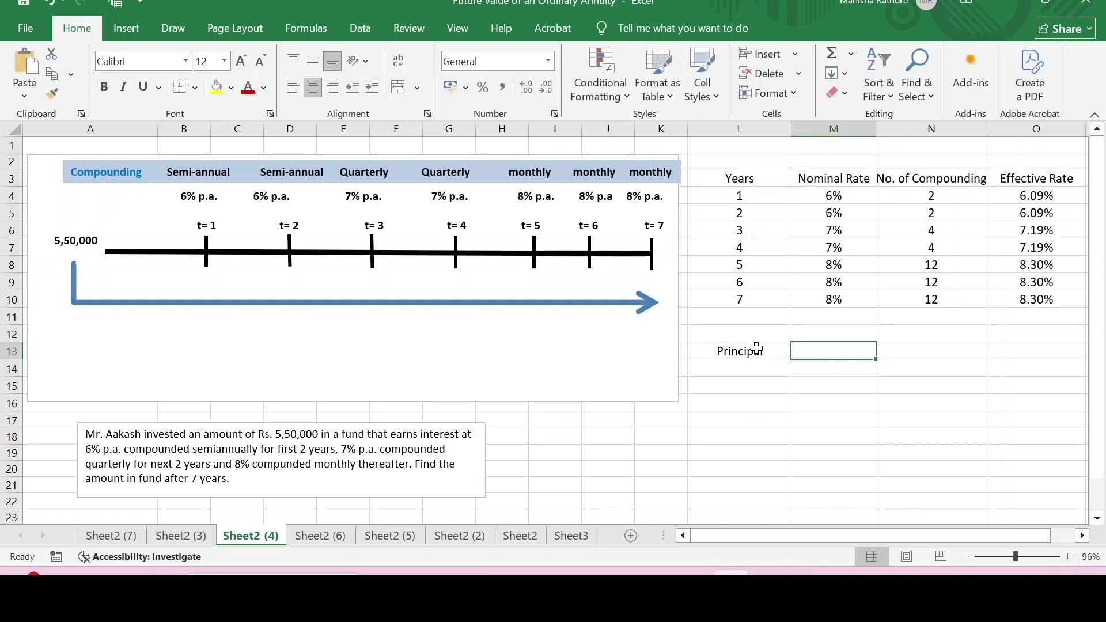
text(5,5)
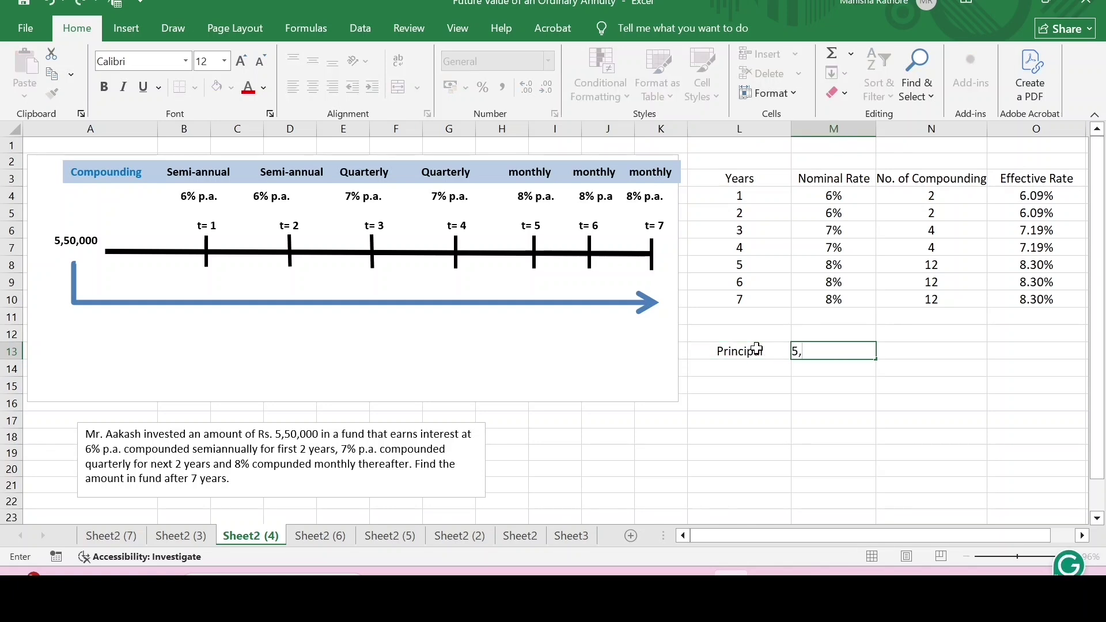
text(0,000)
key(Return)
Enter the label Future Value in cell L16 below the principal.
click(743, 404)
text(Future V)
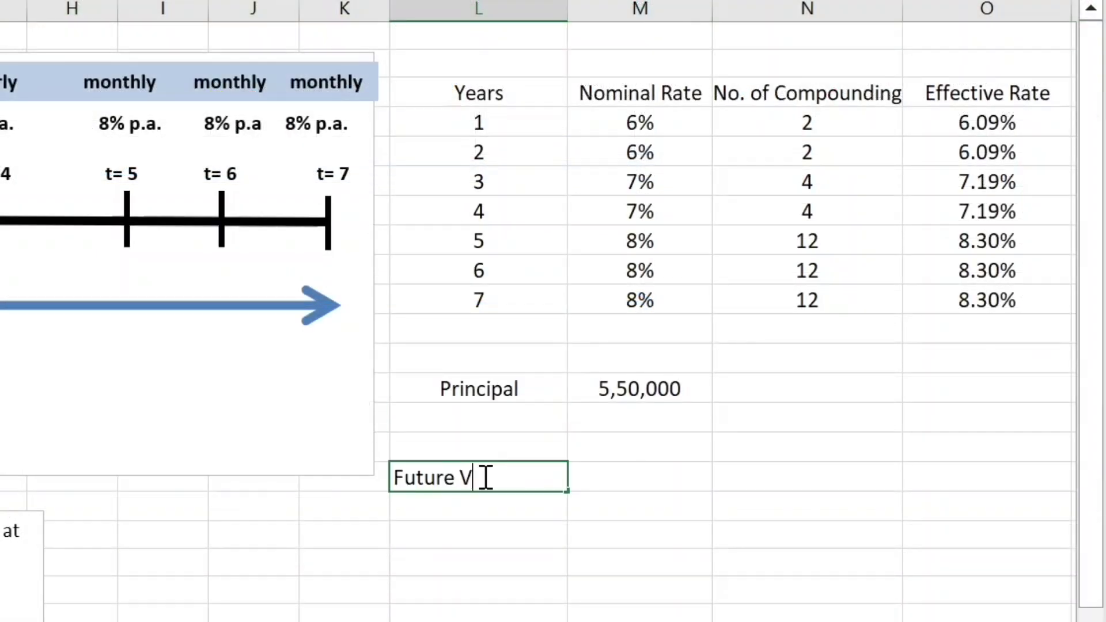
text(alue)
key(Tab)
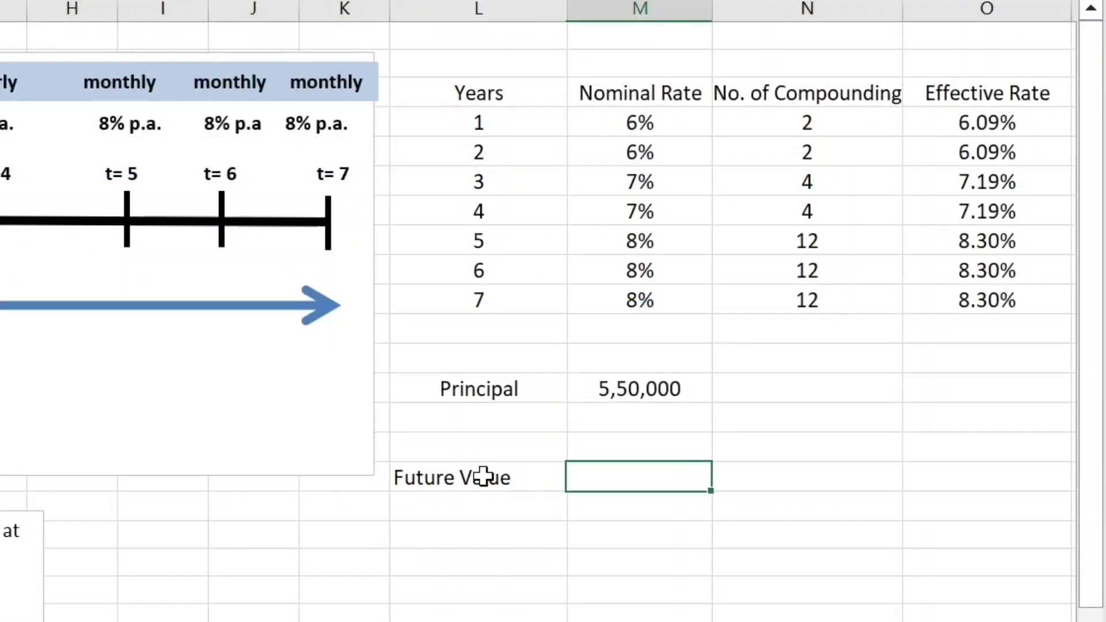
Calculate the future value in M16 with =FVSCHEDULE(M13,O4:O10), using the principal and the effective rates.
text(=fvs)
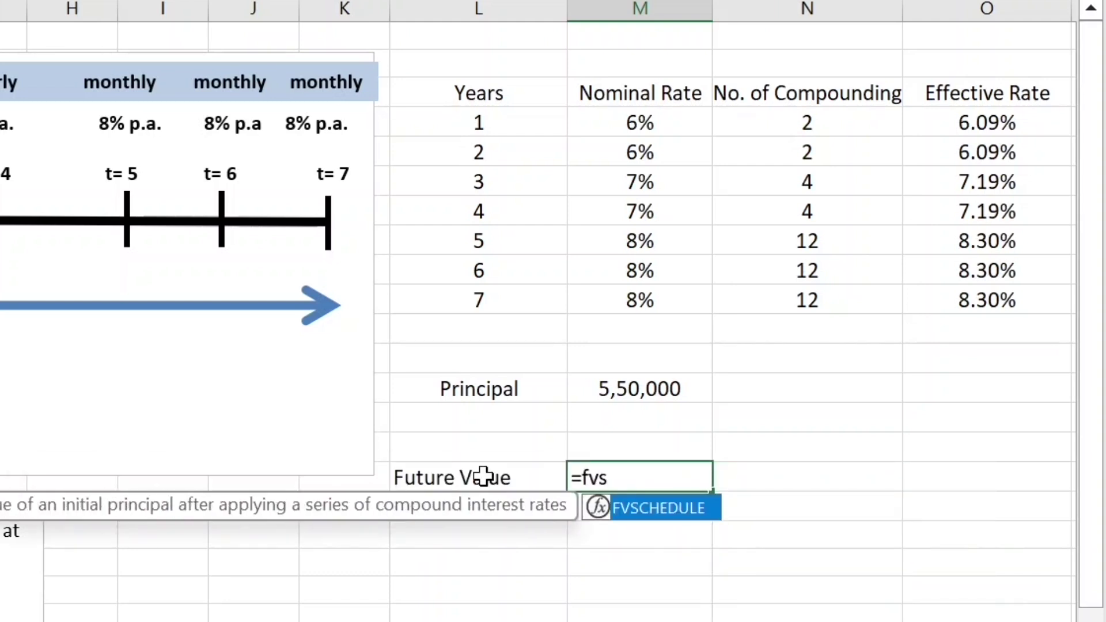
double_click(678, 506)
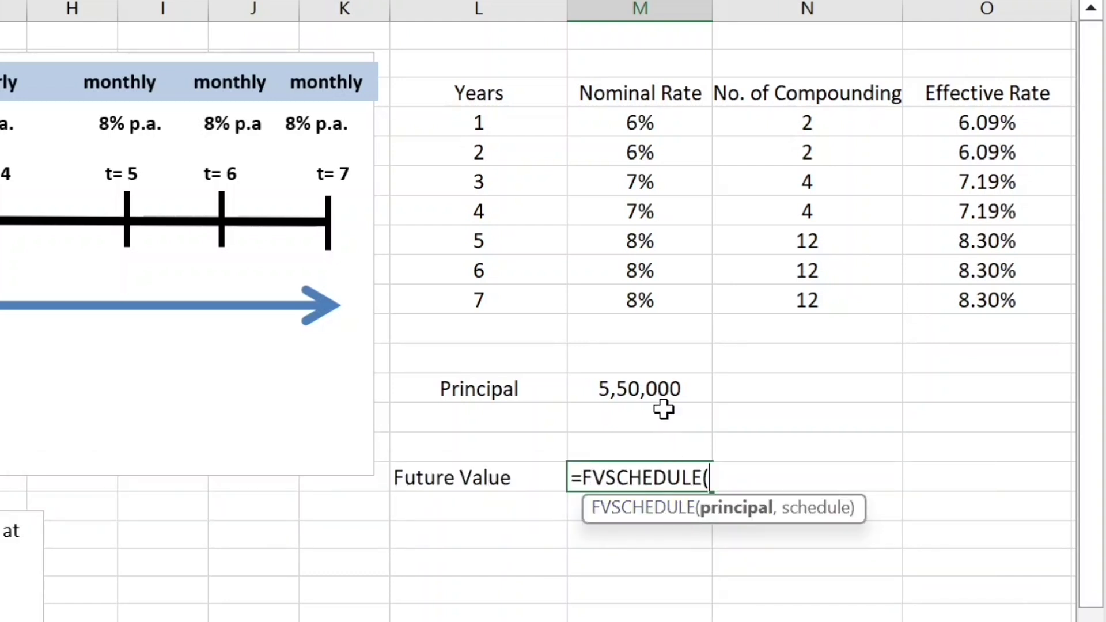
click(649, 390)
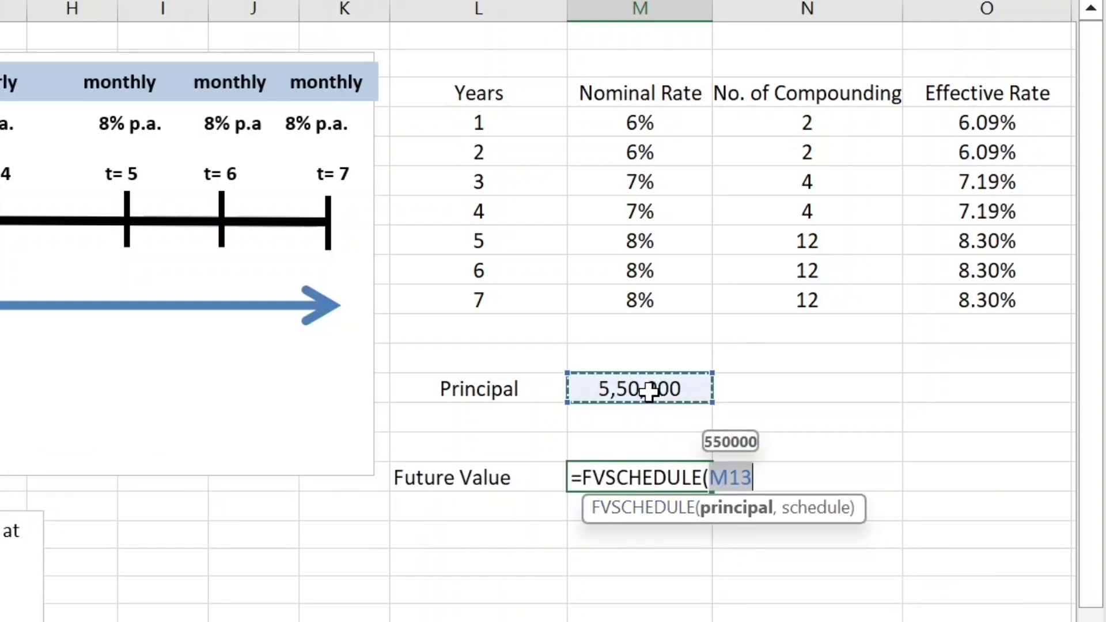
text(,)
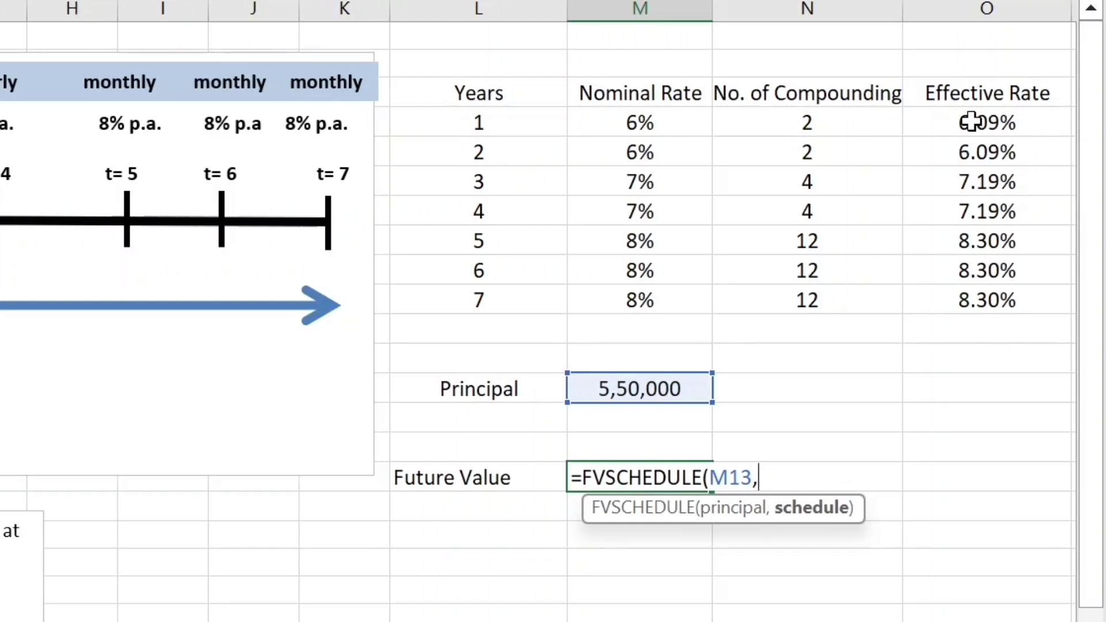
drag(971, 122, 973, 294)
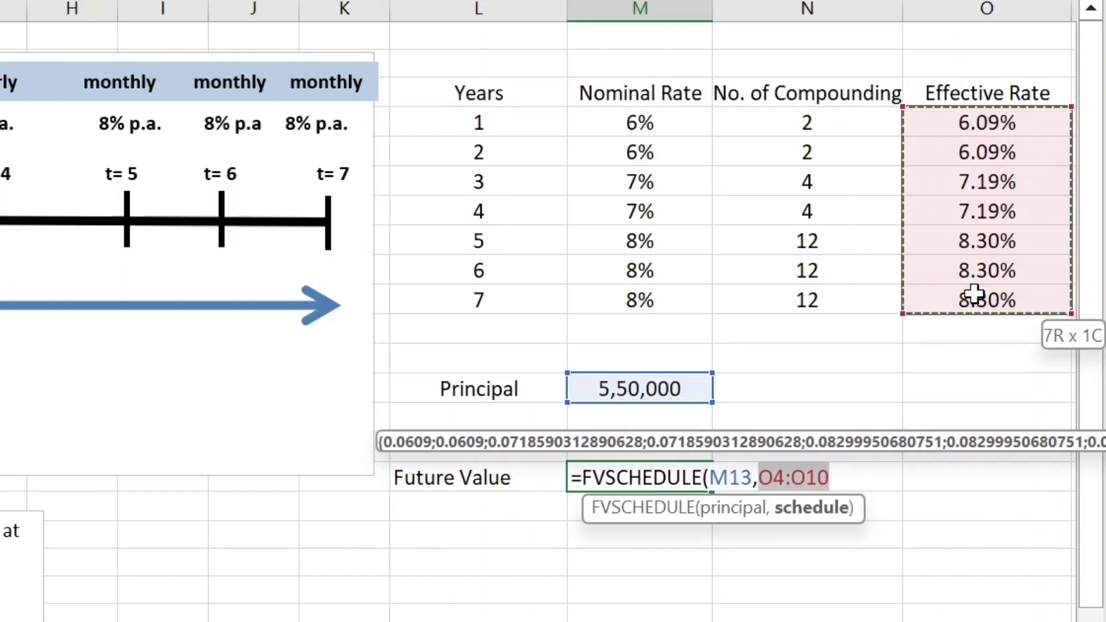
text())
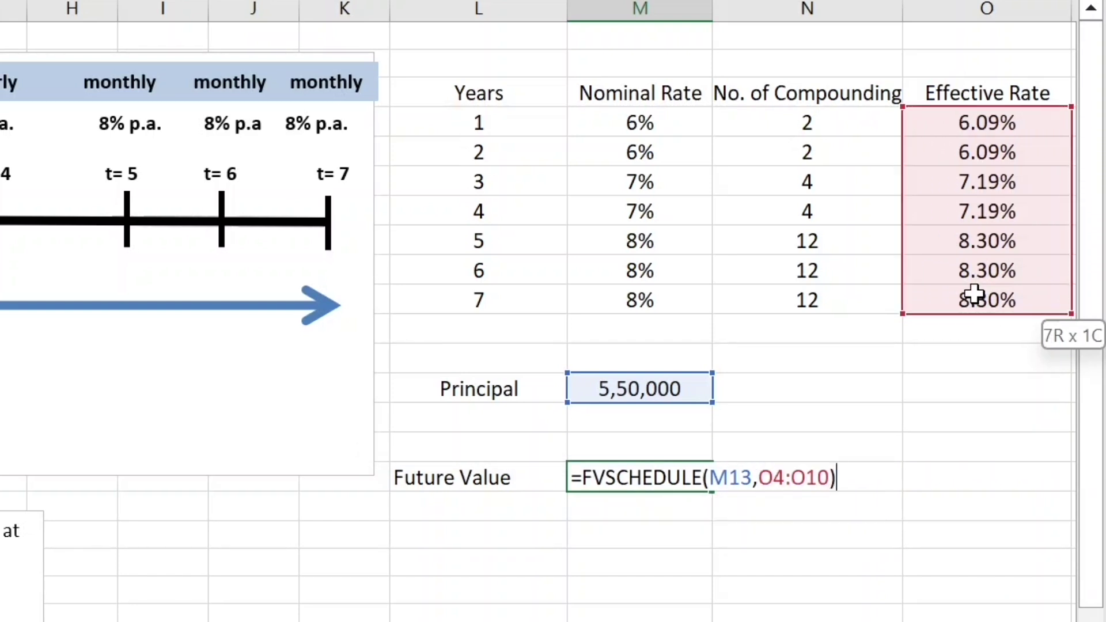
key(Return)
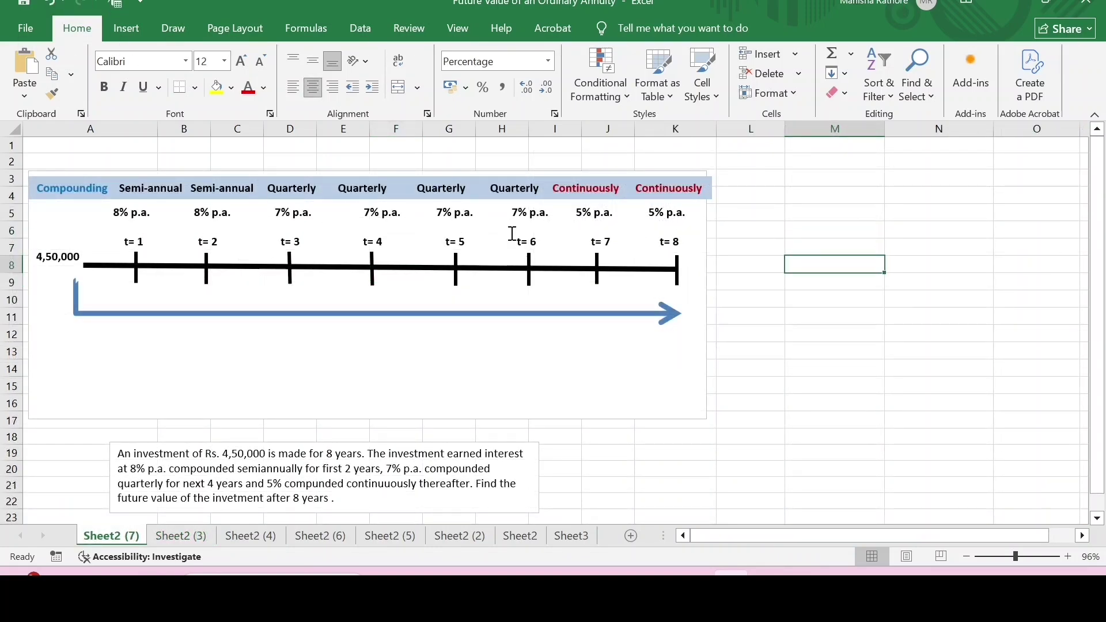
On the 4,50,000 investment sheet, enter the heading Years in L3 and fill years 1 to 8 down through L11.
click(757, 186)
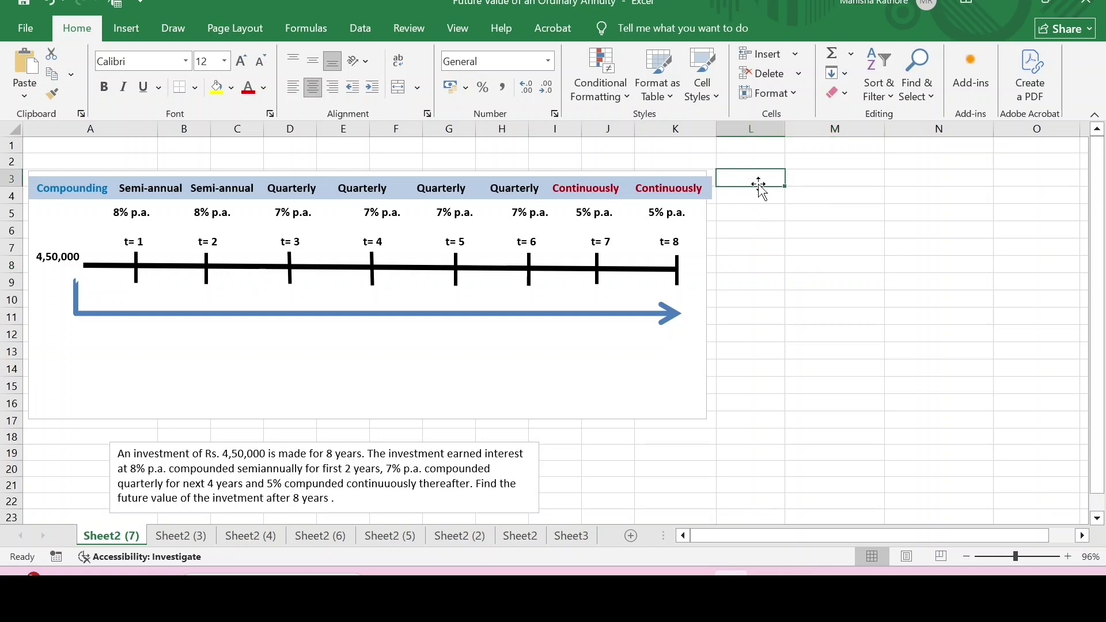
text(Years)
key(Return)
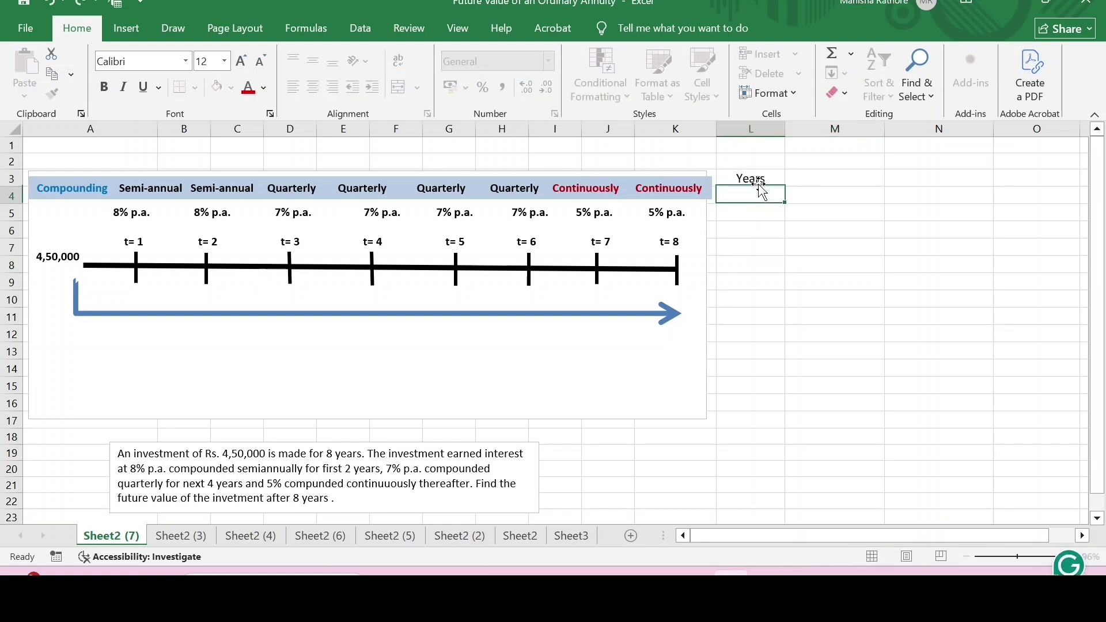
text(1)
key(Return)
text(2)
key(Return)
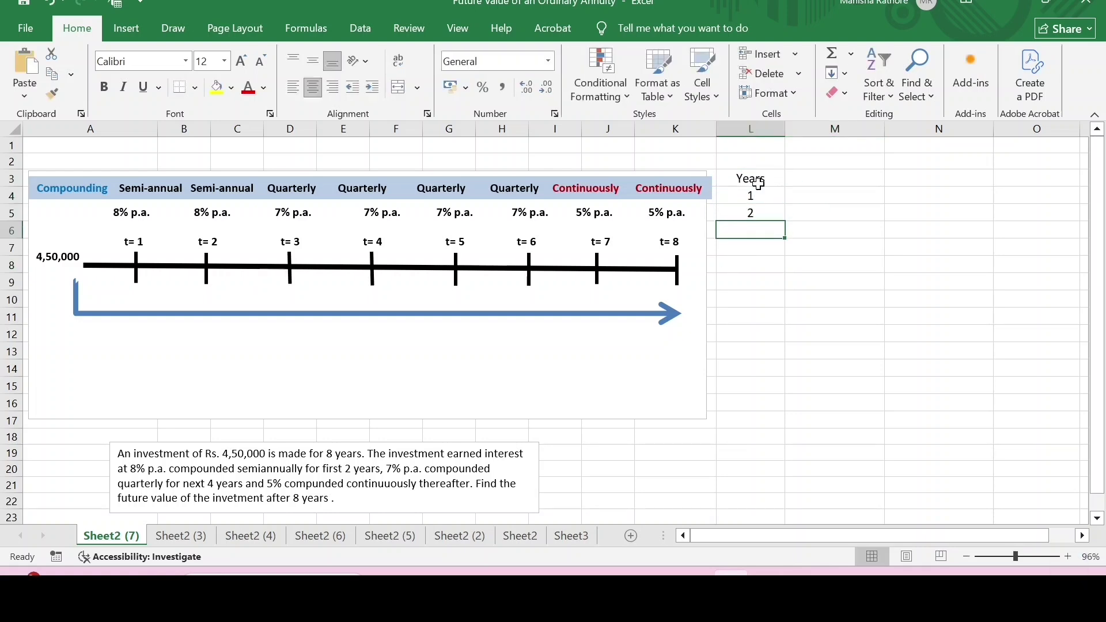
click(763, 200)
drag(764, 201, 784, 320)
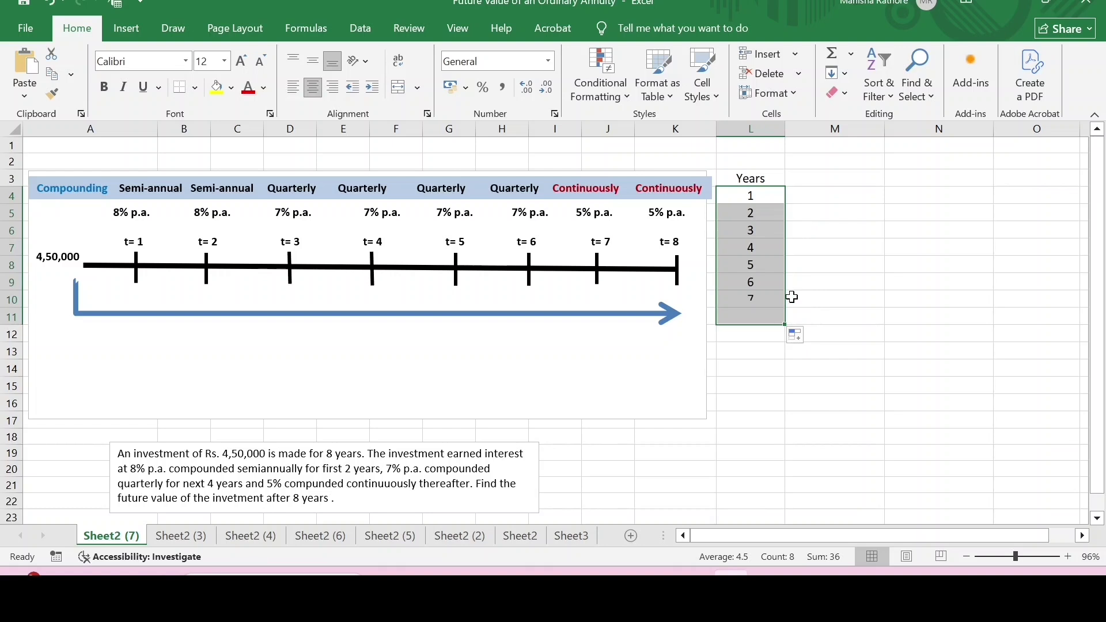
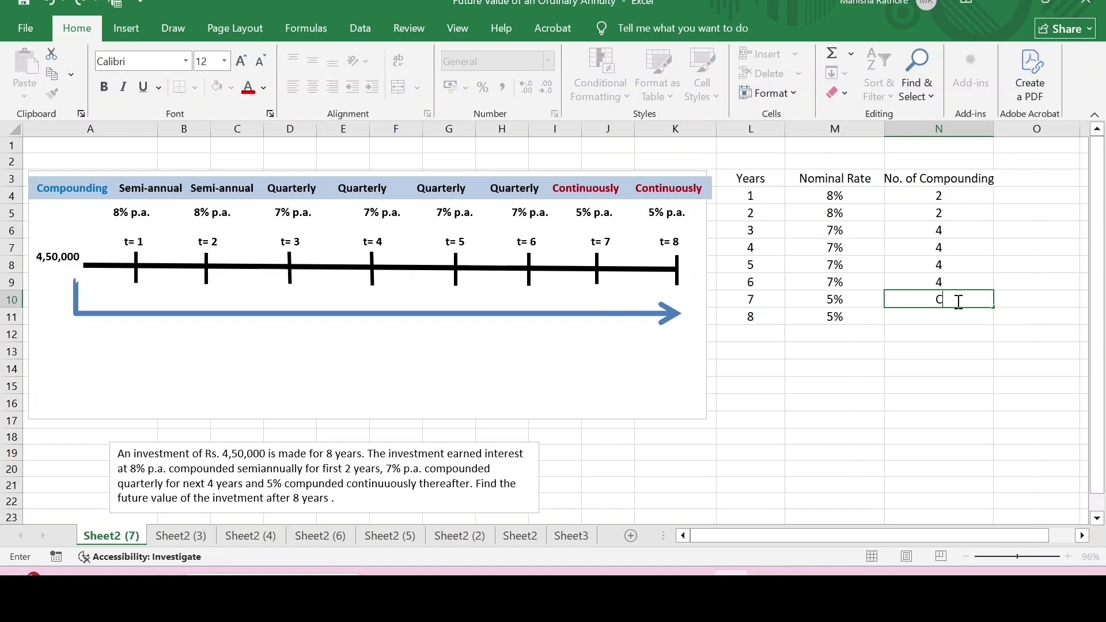
Enter Continuous as the compounding entry for years 7 and 8 in N10 and N11.
text(ont)
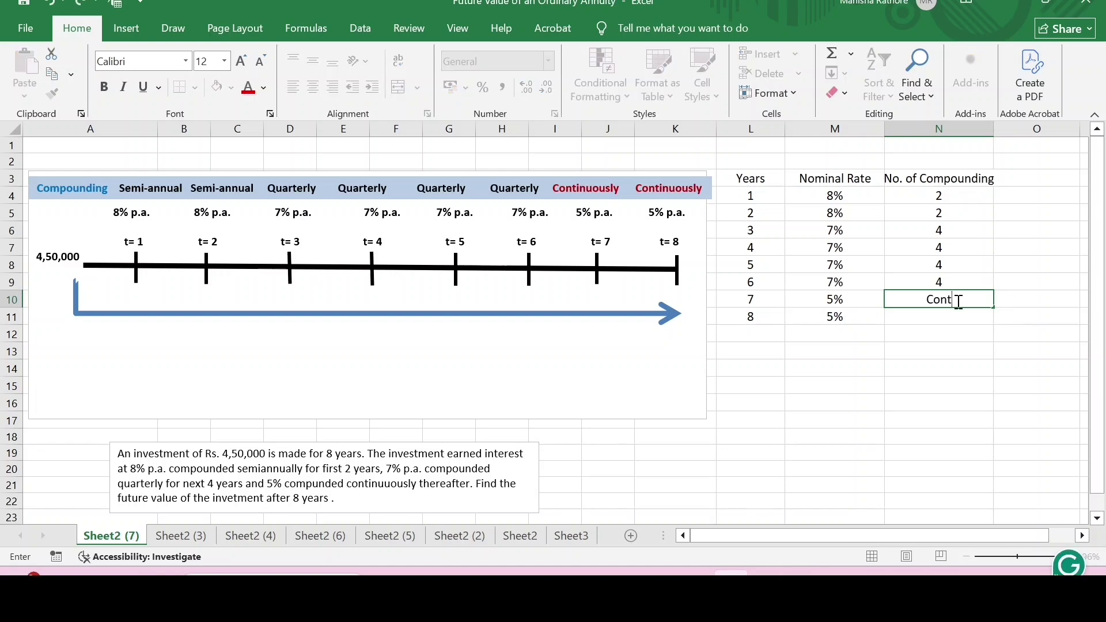
text(inuous)
key(Return)
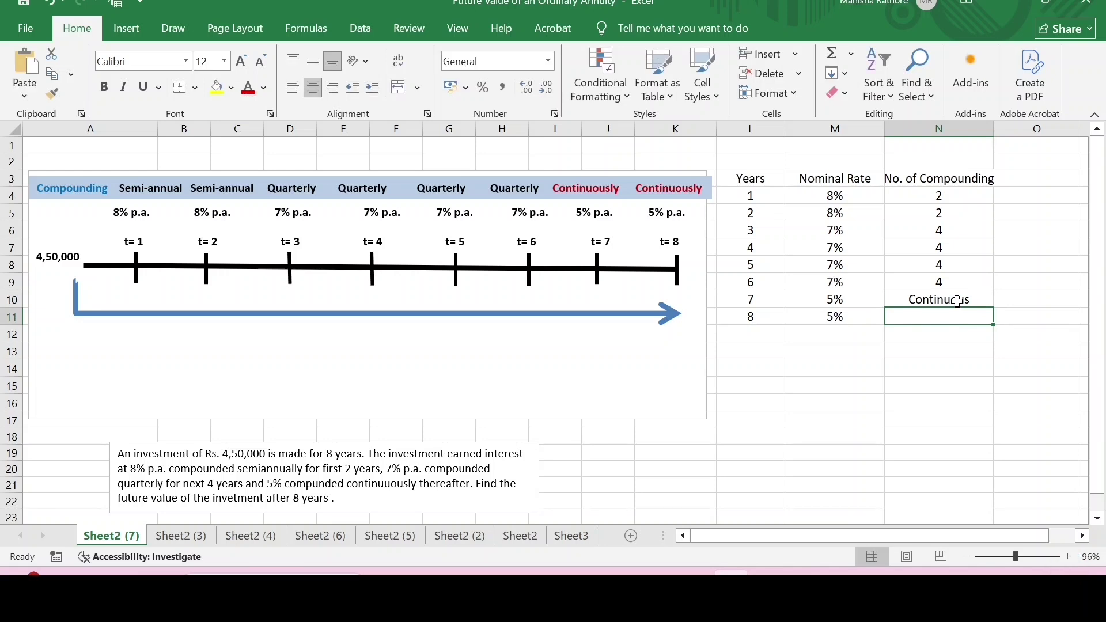
text(Conti)
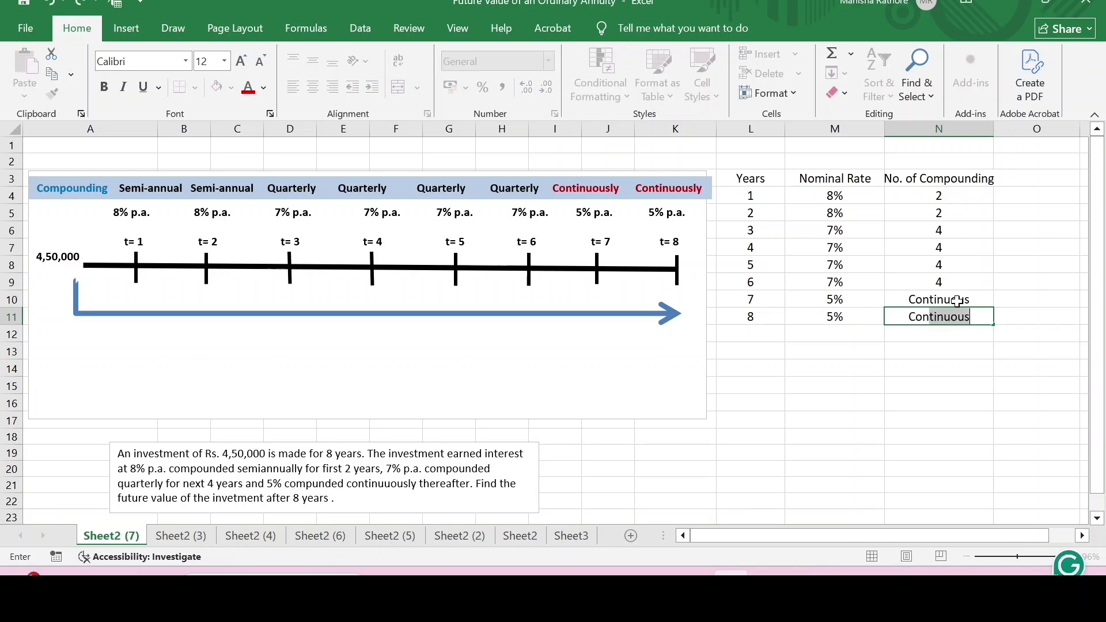
text(nuous)
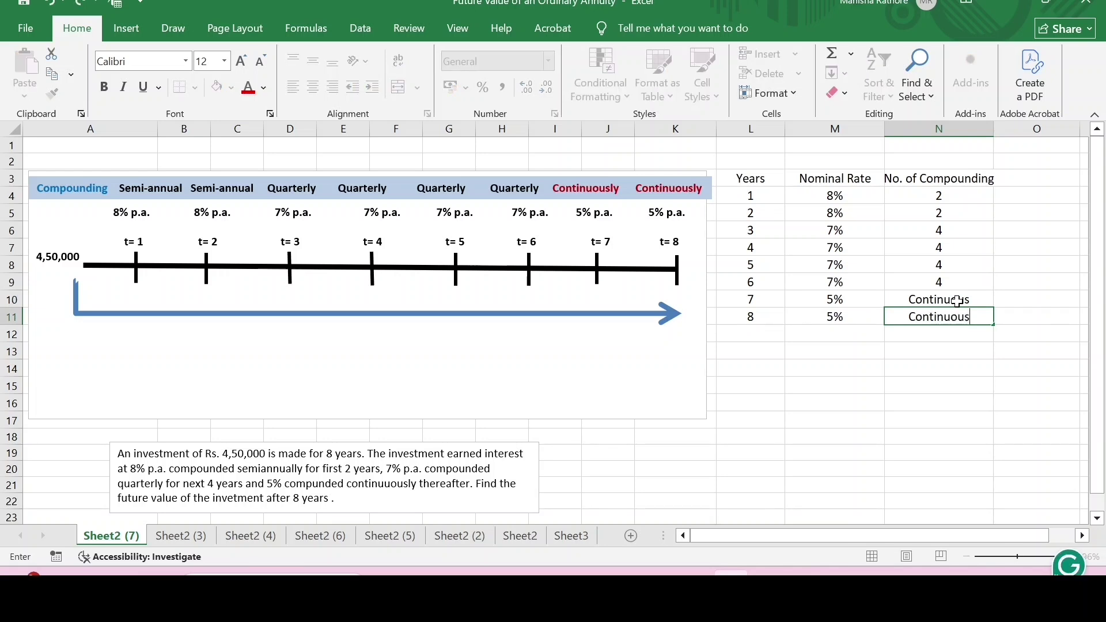
Add the column heading Effective Rate in O3, beside No. of Compounding.
click(1021, 179)
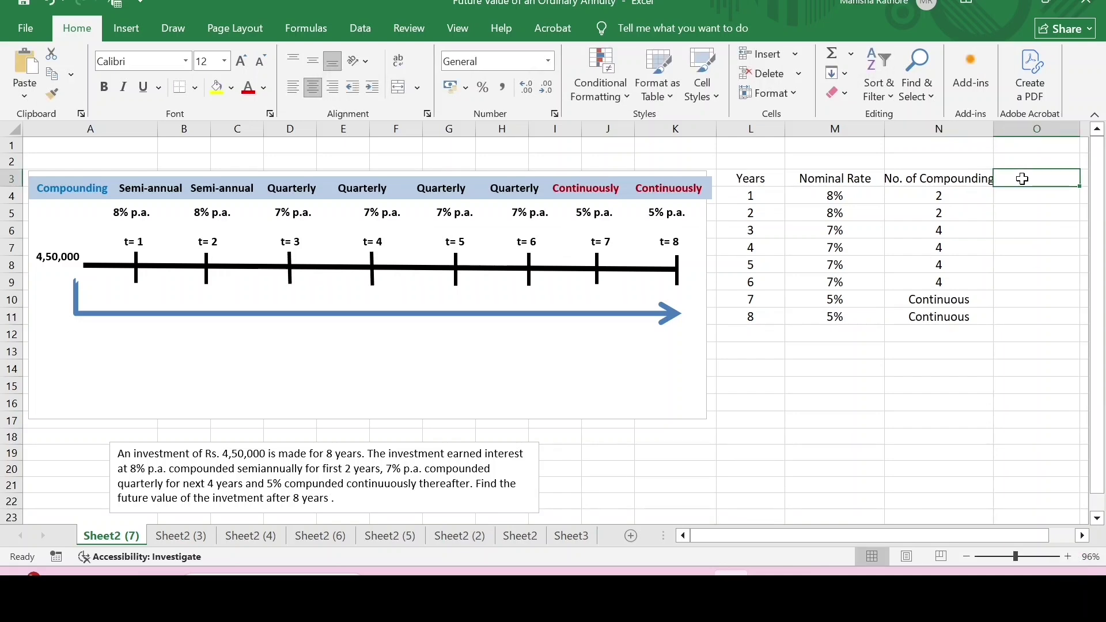
text(Effectr)
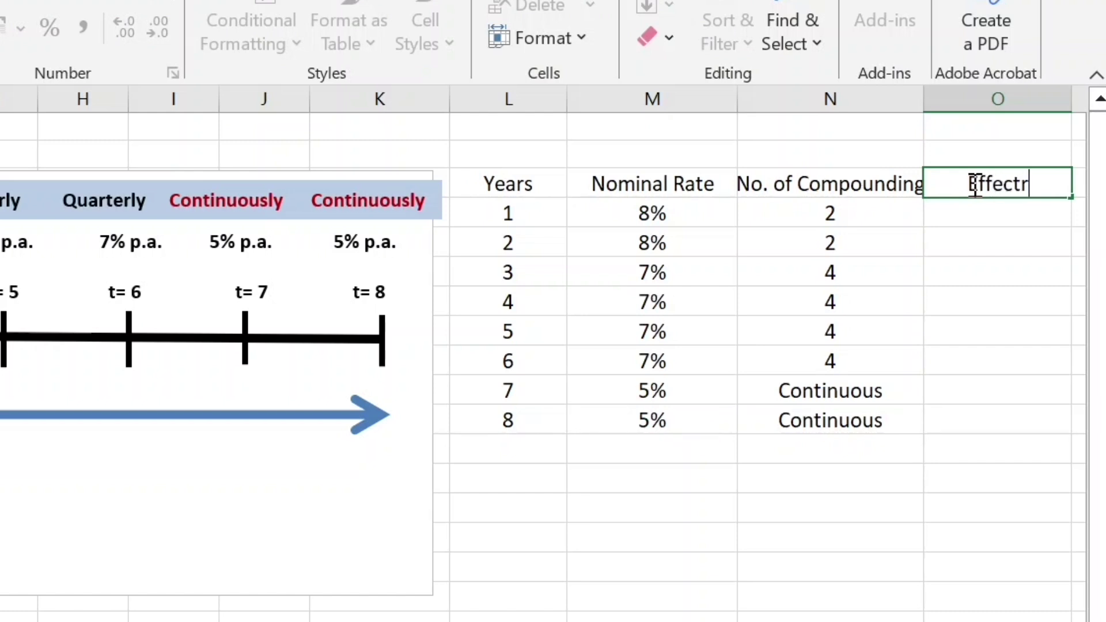
key(BackSpace)
text(ive R)
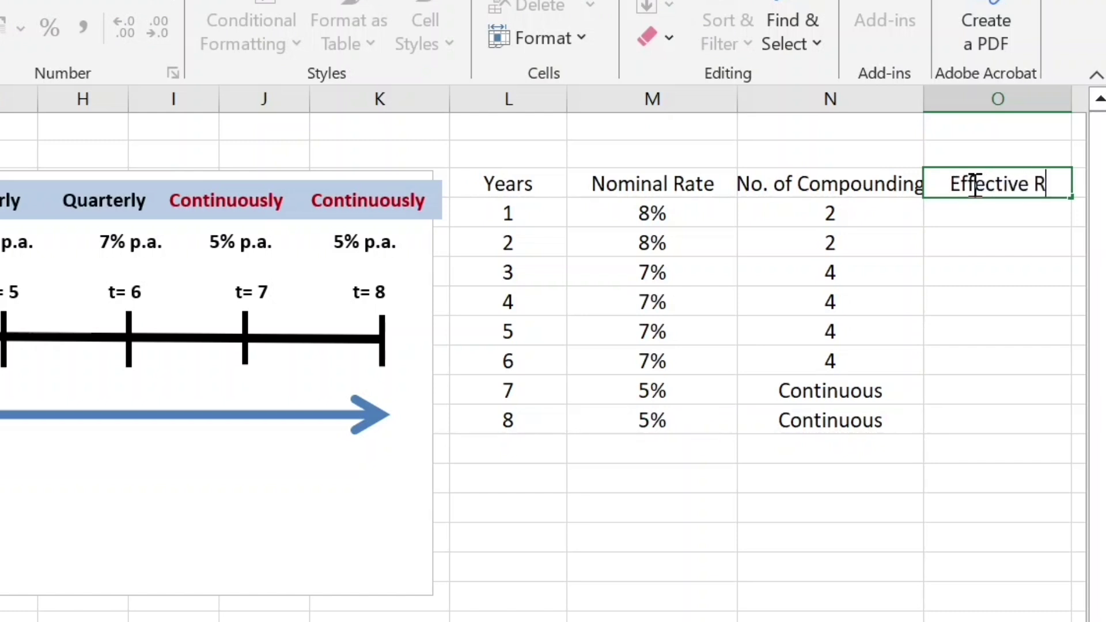
text(ate)
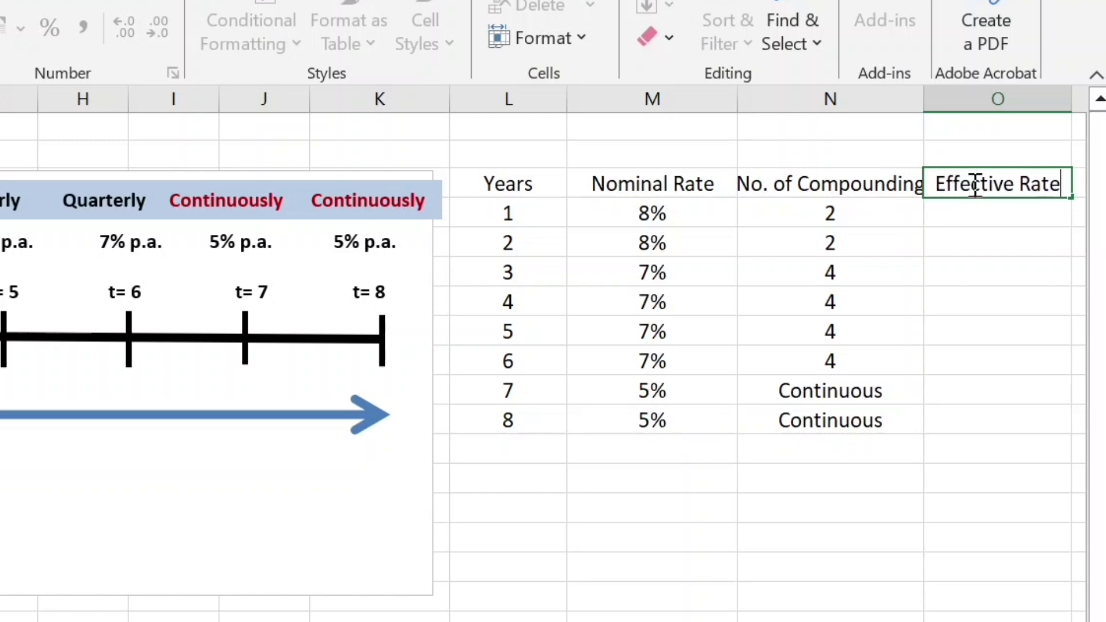
Calculate year 1's effective rate for the 4,50,000 investment in O4 with =EFFECT(M4,N4).
click(970, 215)
text(=effec)
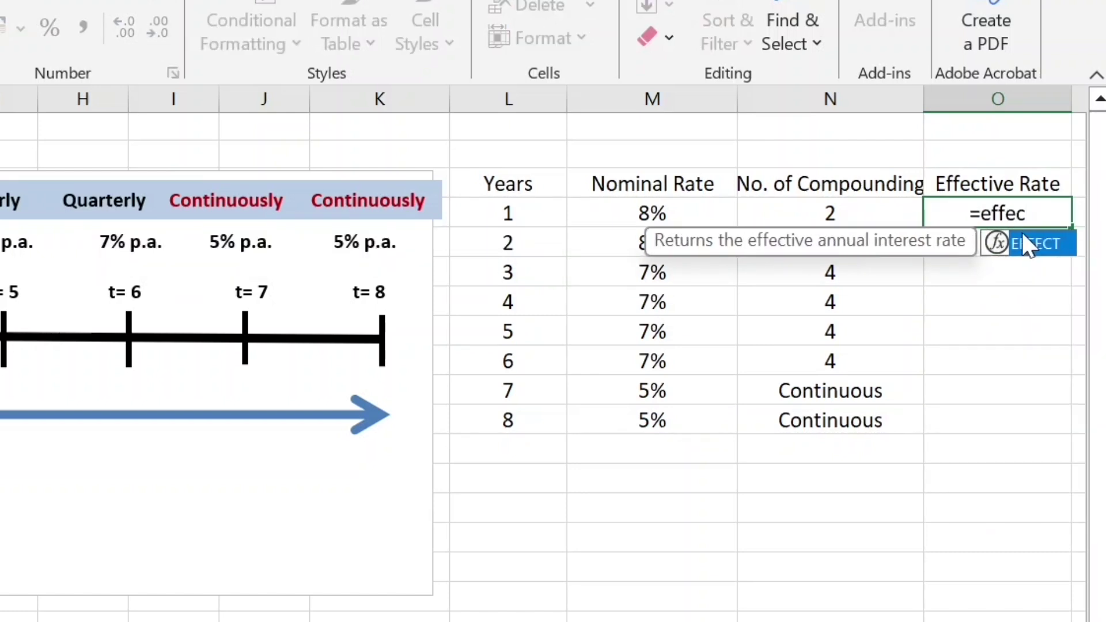
double_click(1021, 233)
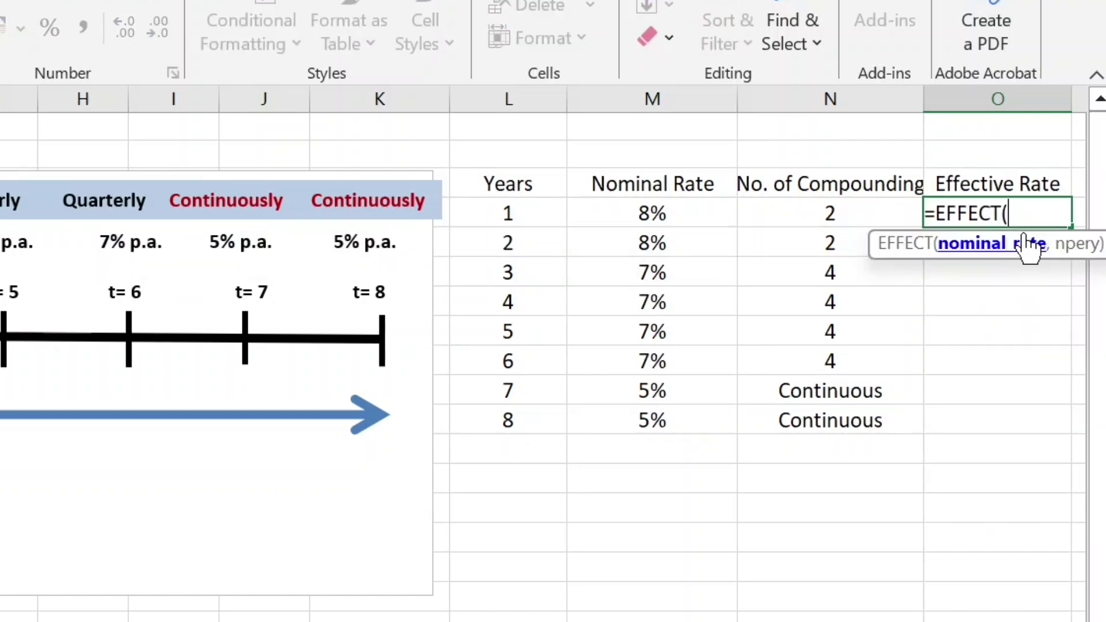
click(671, 210)
text(,)
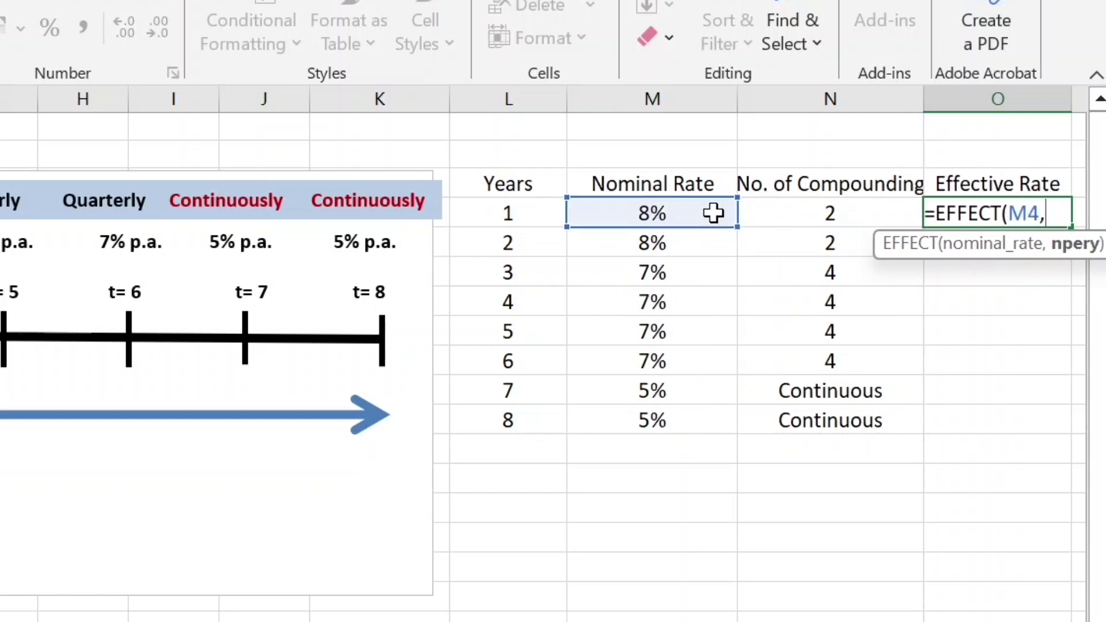
click(780, 220)
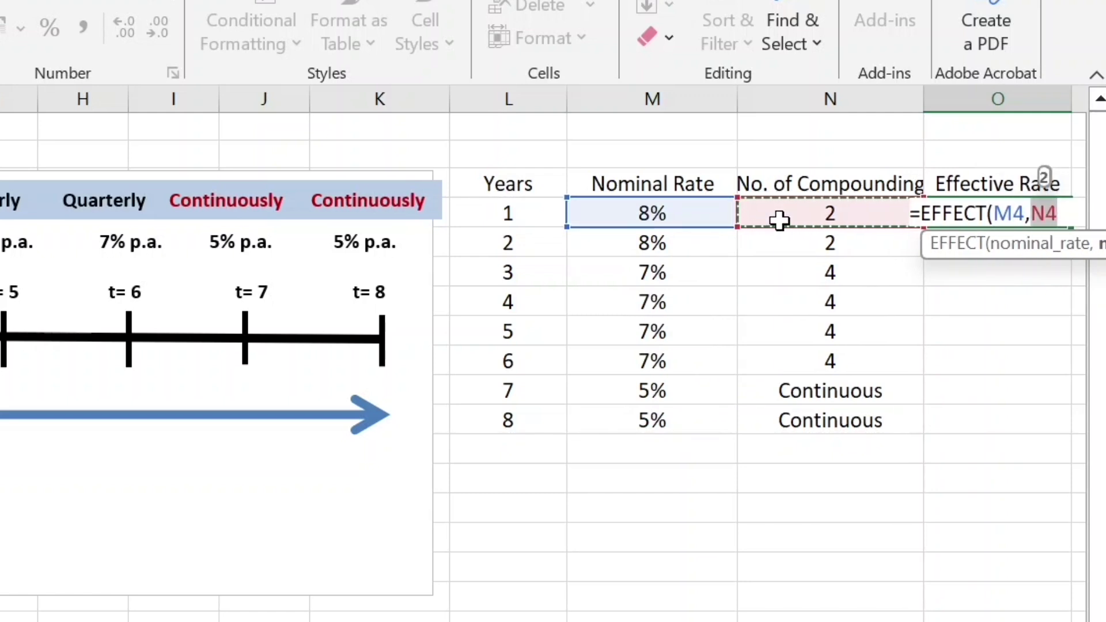
text())
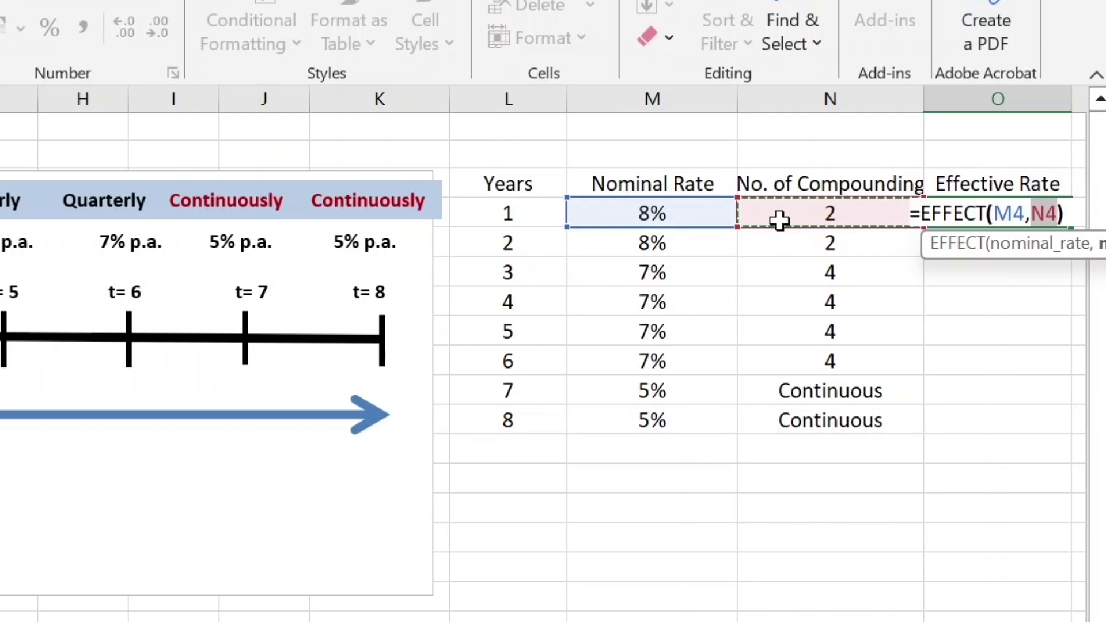
key(Return)
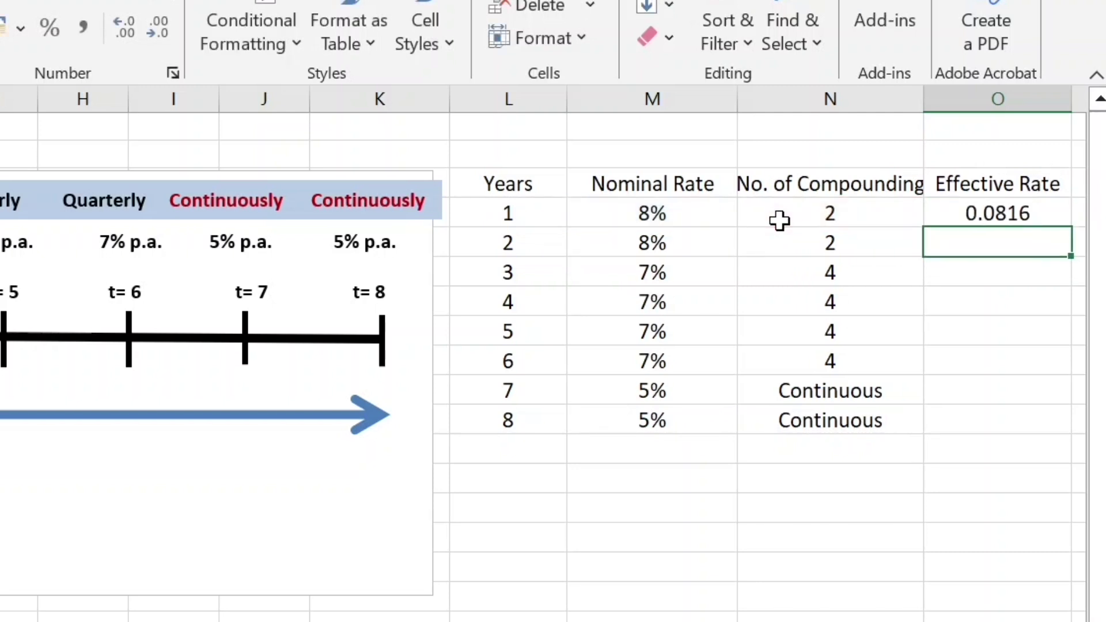
Copy the EFFECT formula from O4 down to O9 and format these rates as percentages with two decimals.
click(1026, 214)
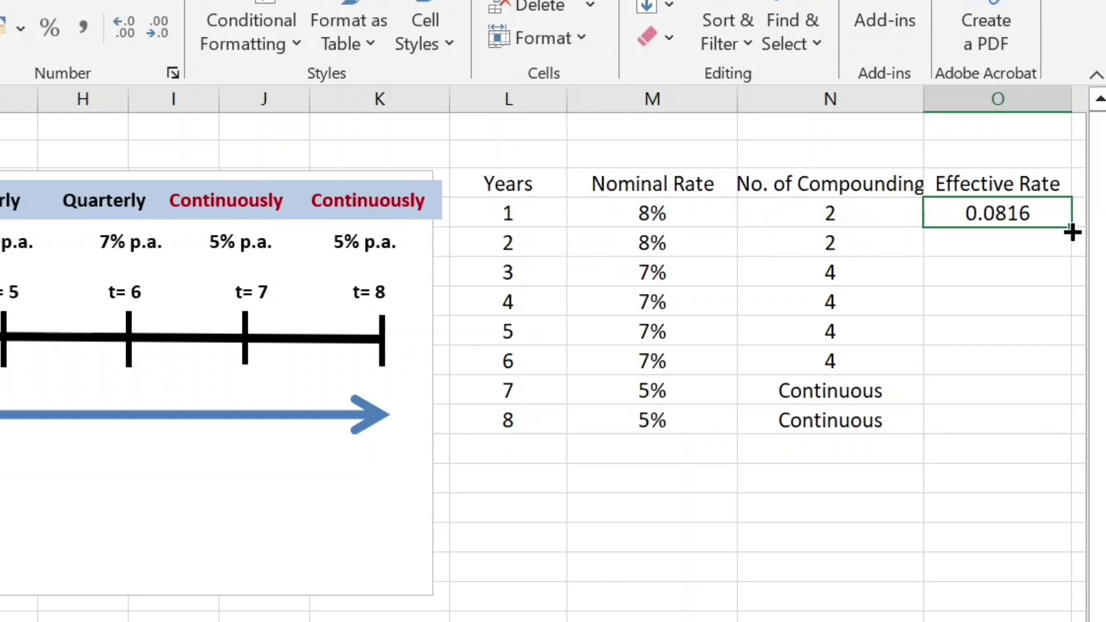
drag(1071, 230, 1058, 367)
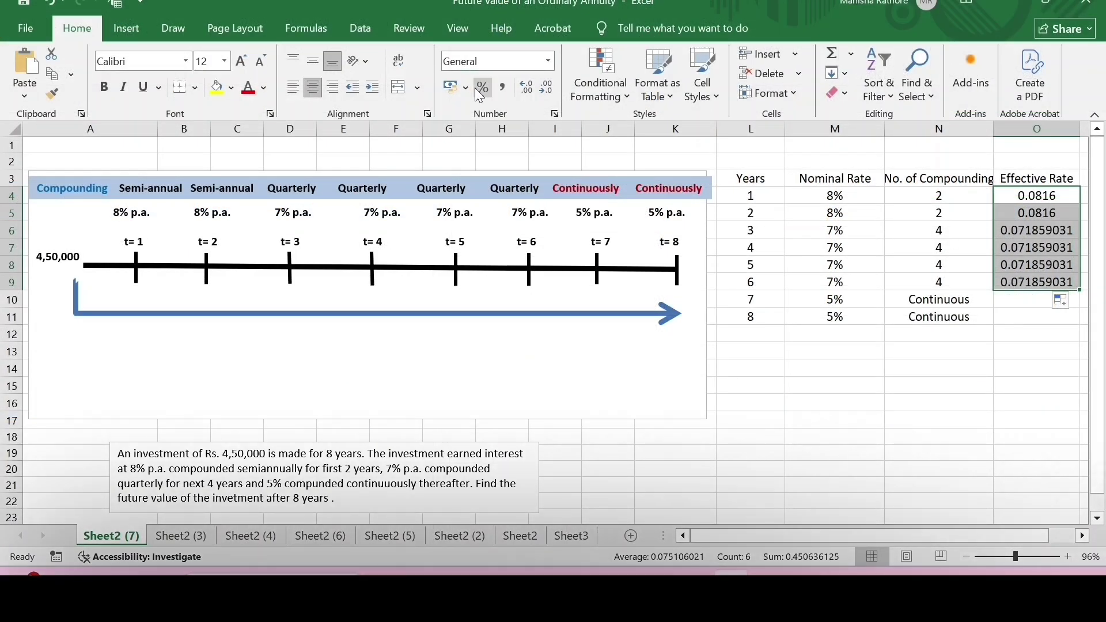
click(474, 87)
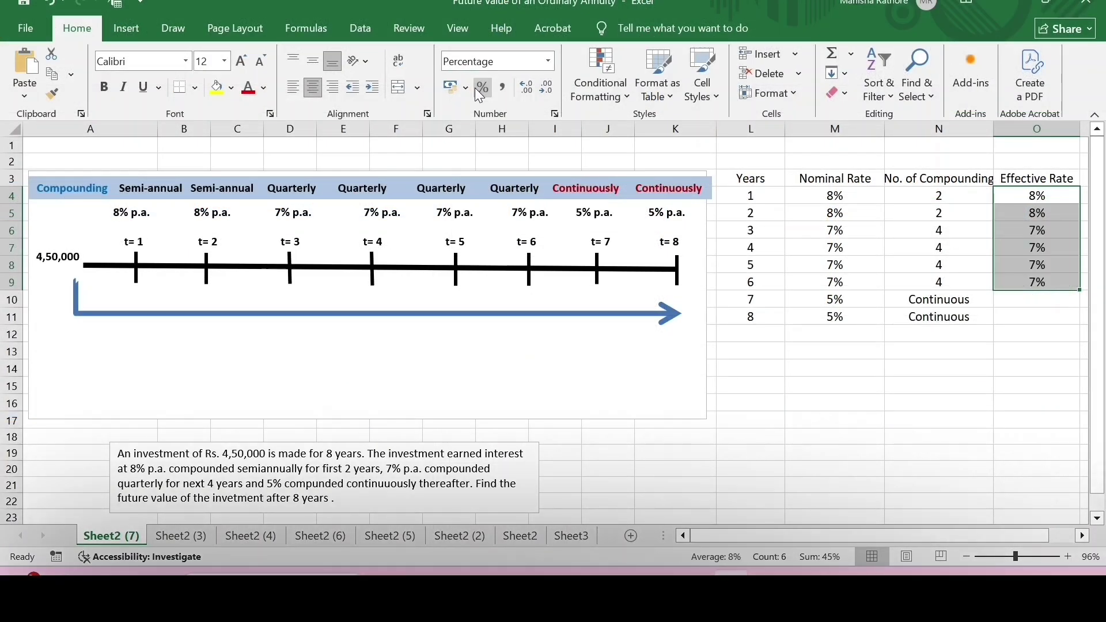
click(520, 90)
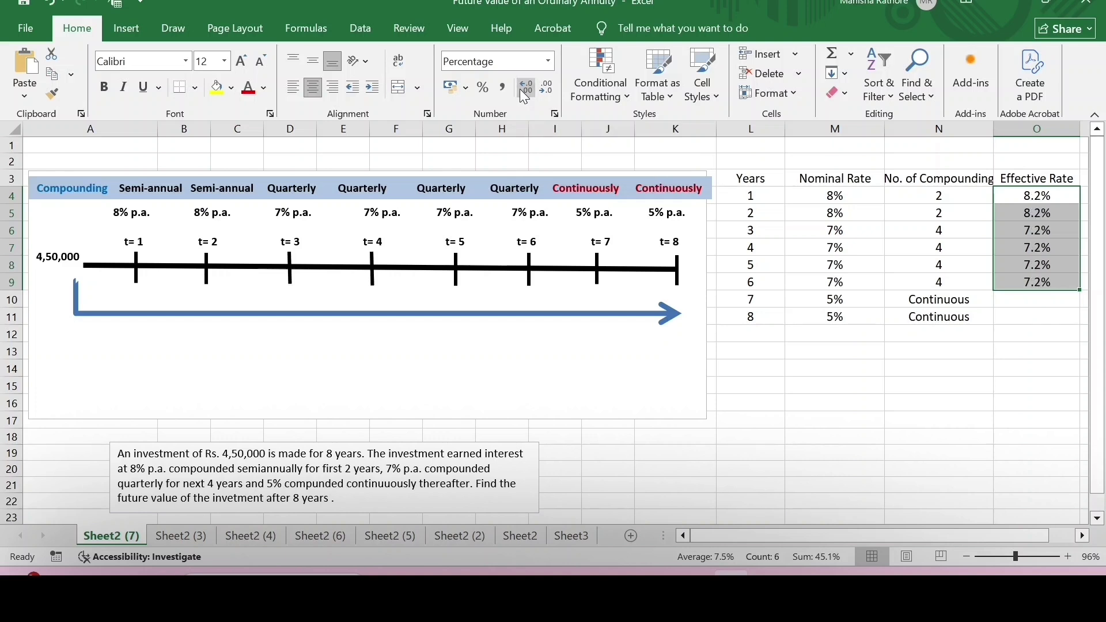
click(520, 88)
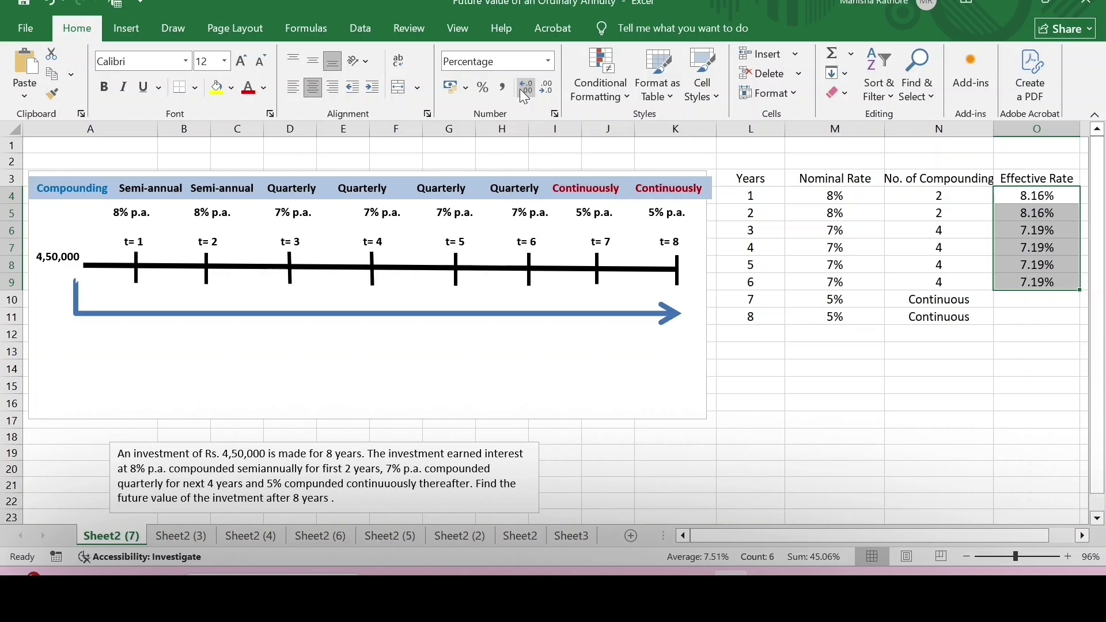
Calculate year 7's effective rate under continuous compounding in O10 with =EXP(M10)-1.
click(1023, 300)
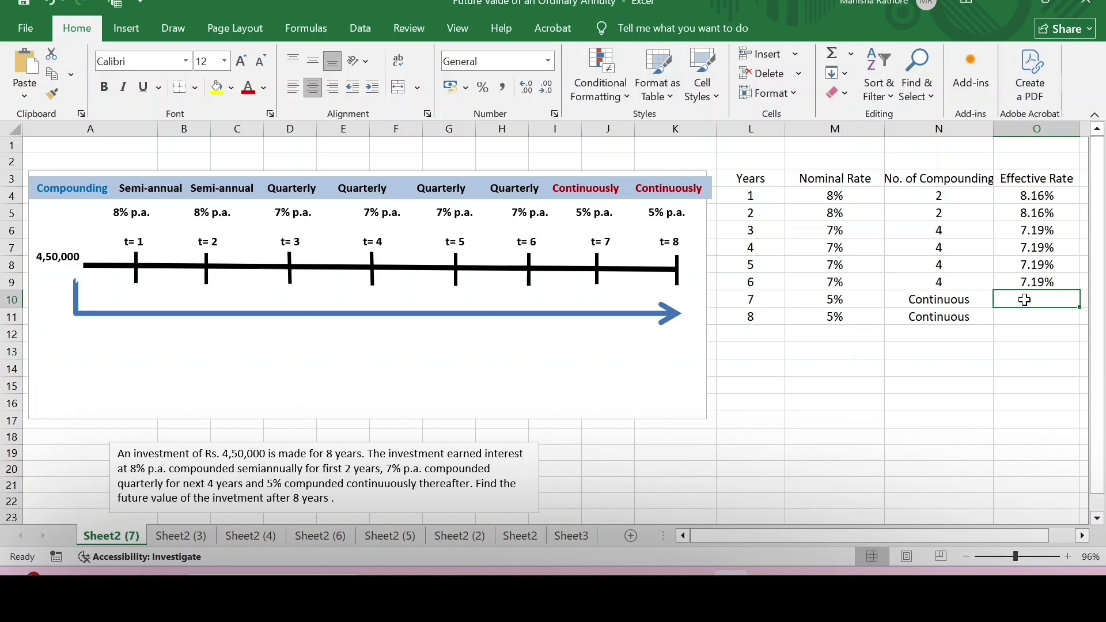
text(=)
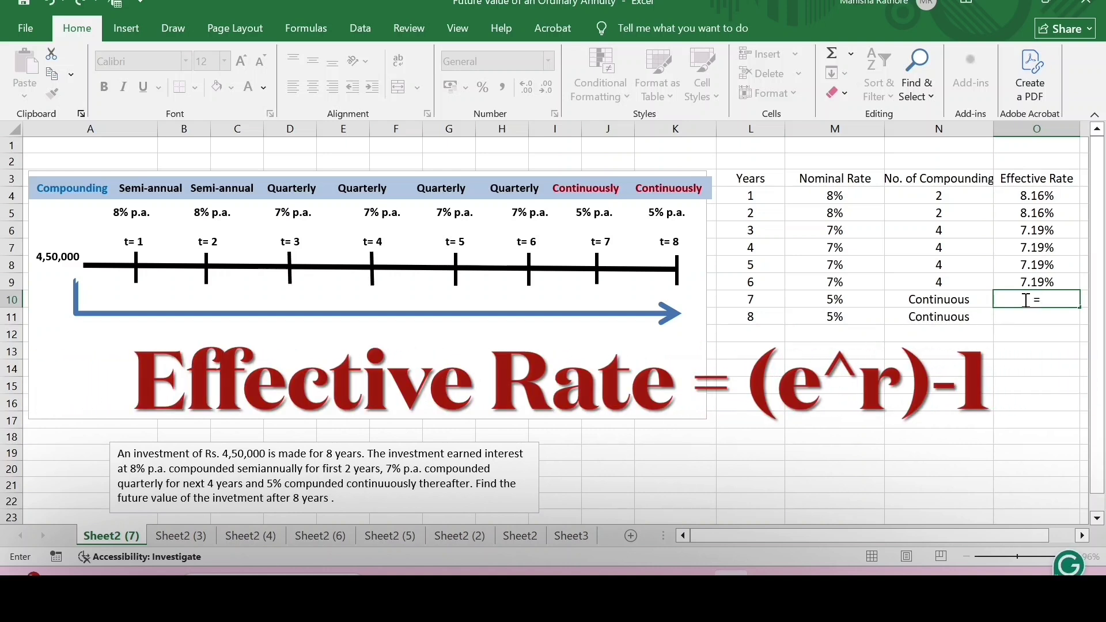
text(ex)
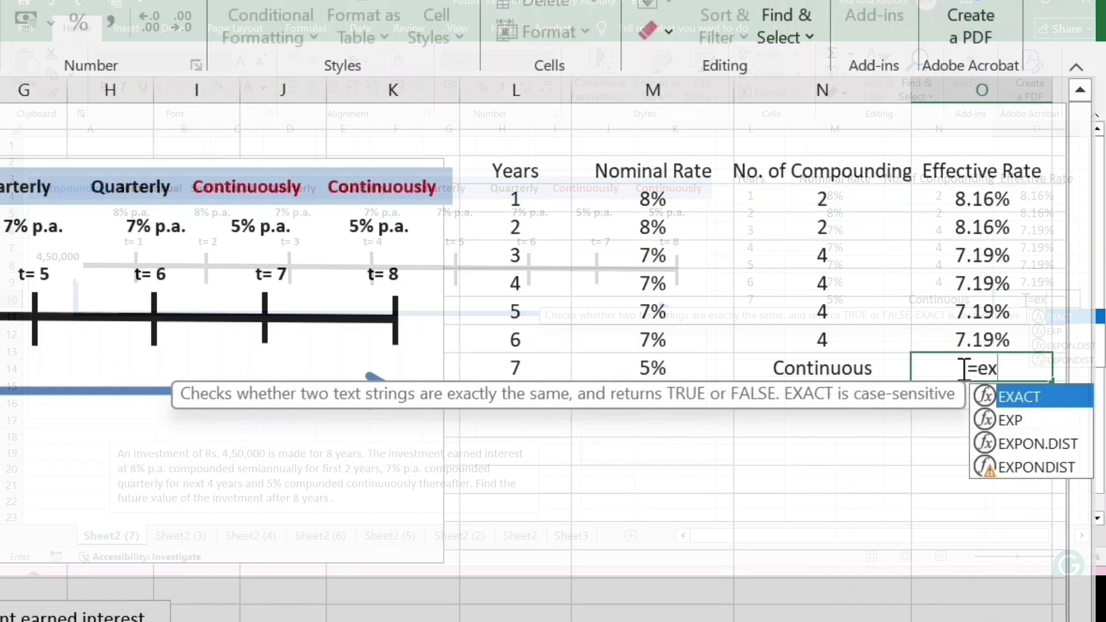
click(1058, 335)
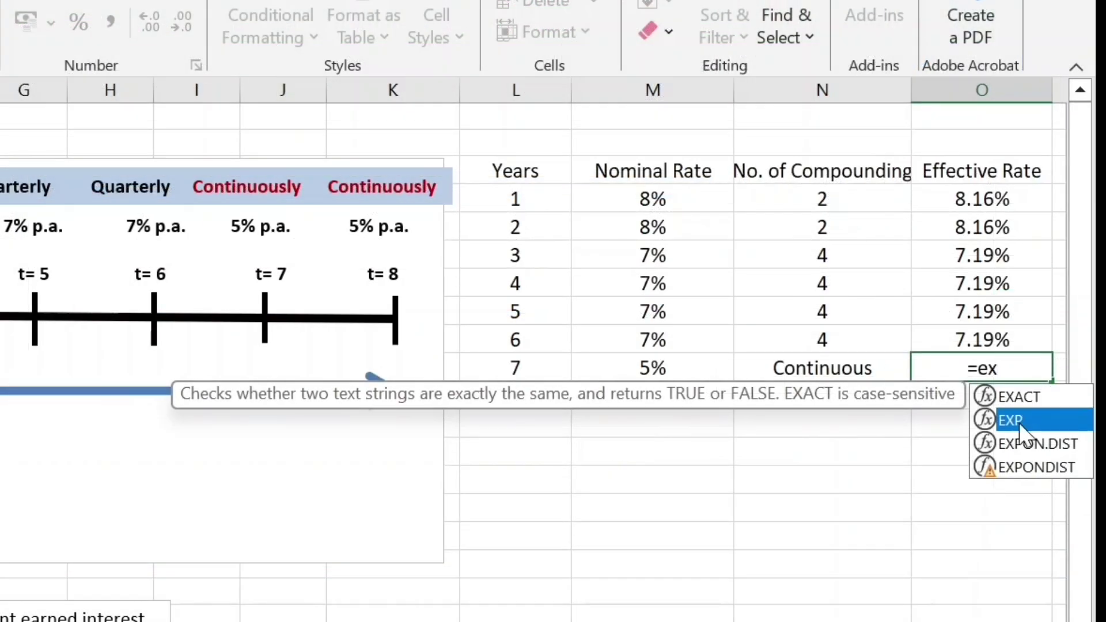
double_click(1019, 423)
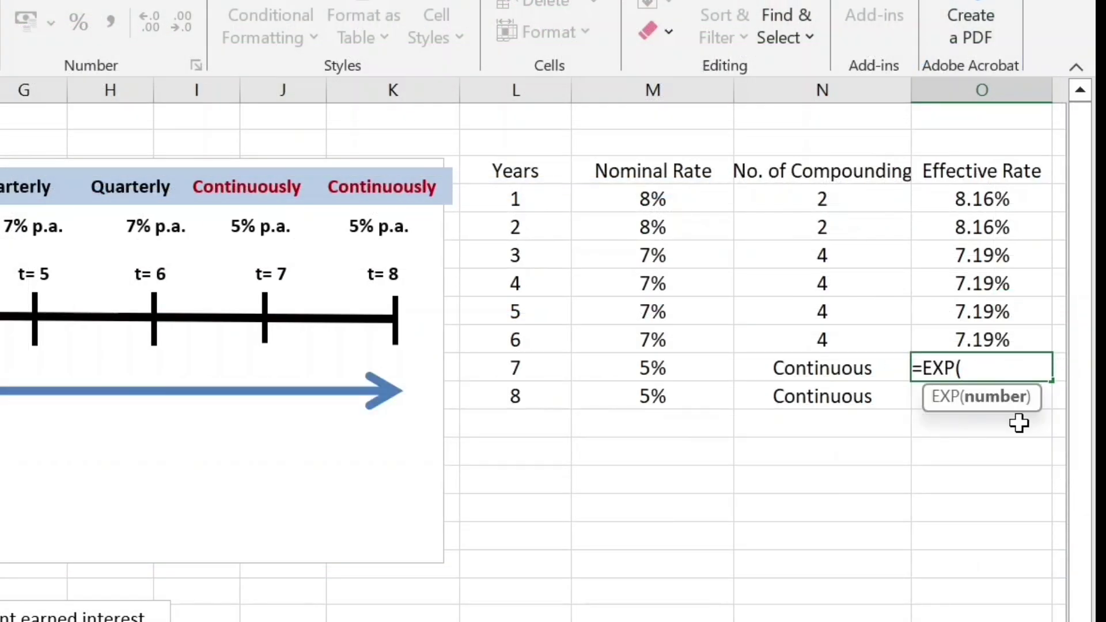
click(674, 372)
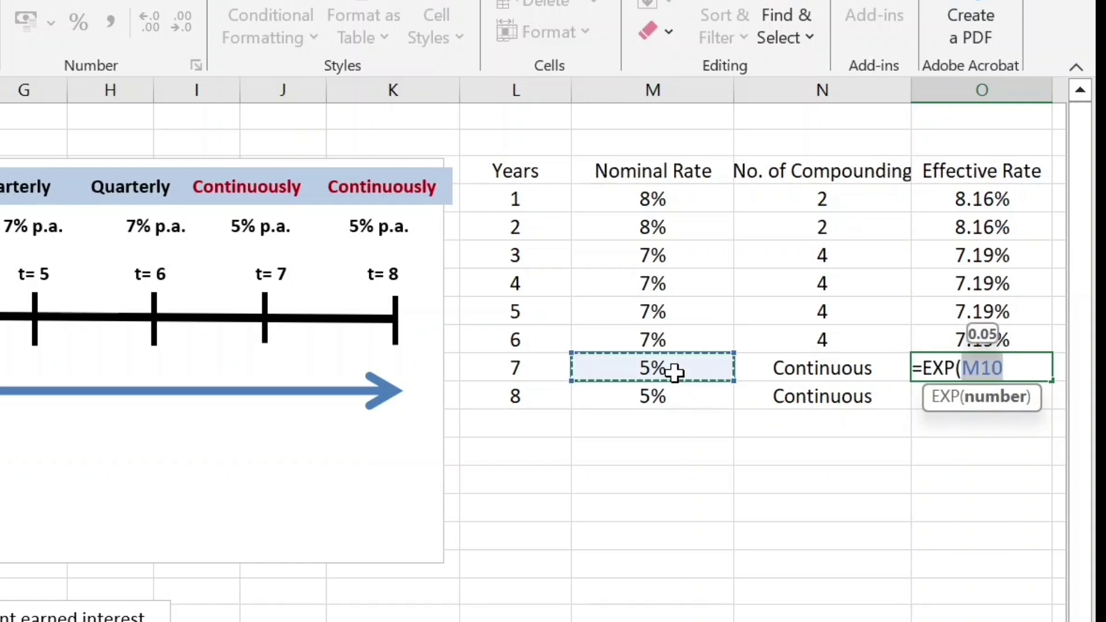
text())
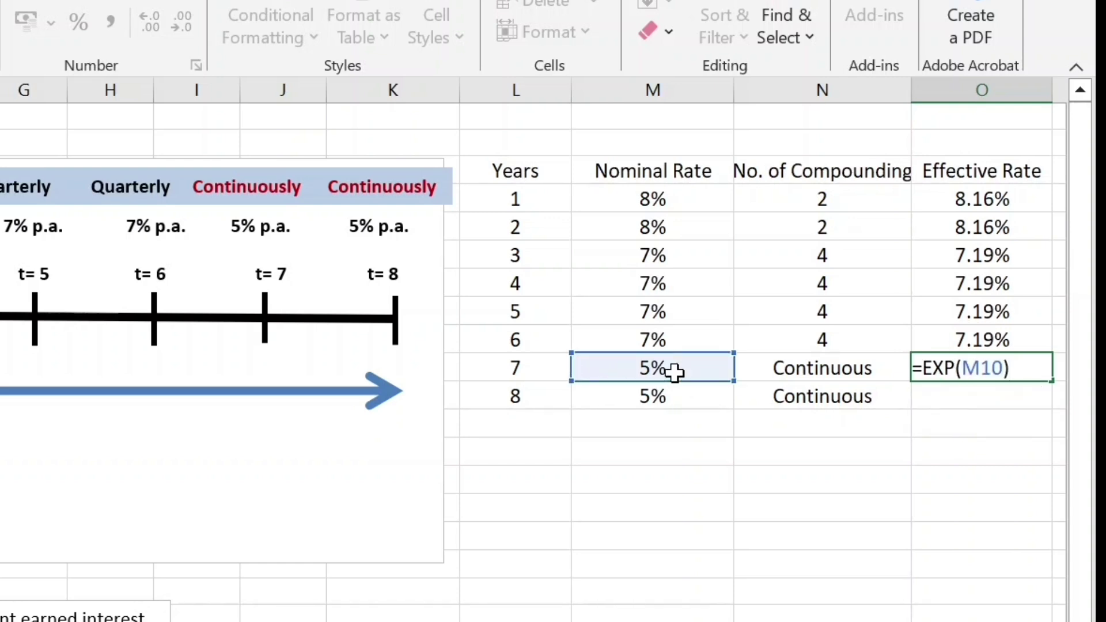
text(-1)
key(Return)
Copy the EXP formula from O10 to O11 and format both rates as percentages with two decimals.
click(758, 366)
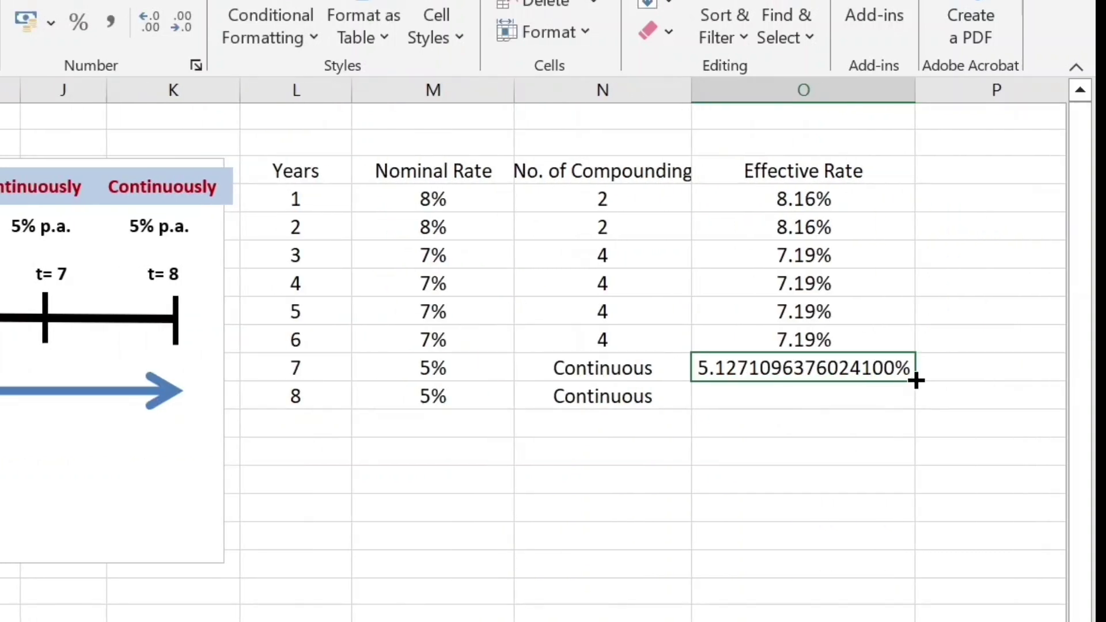
drag(916, 380, 914, 397)
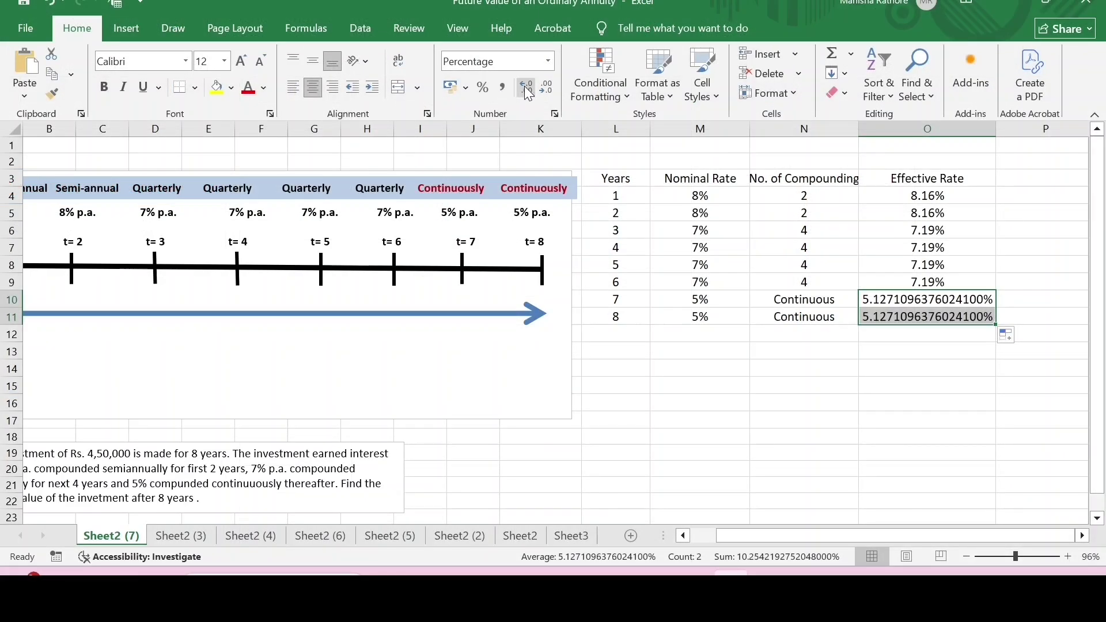
click(525, 88)
click(526, 88)
click(526, 87)
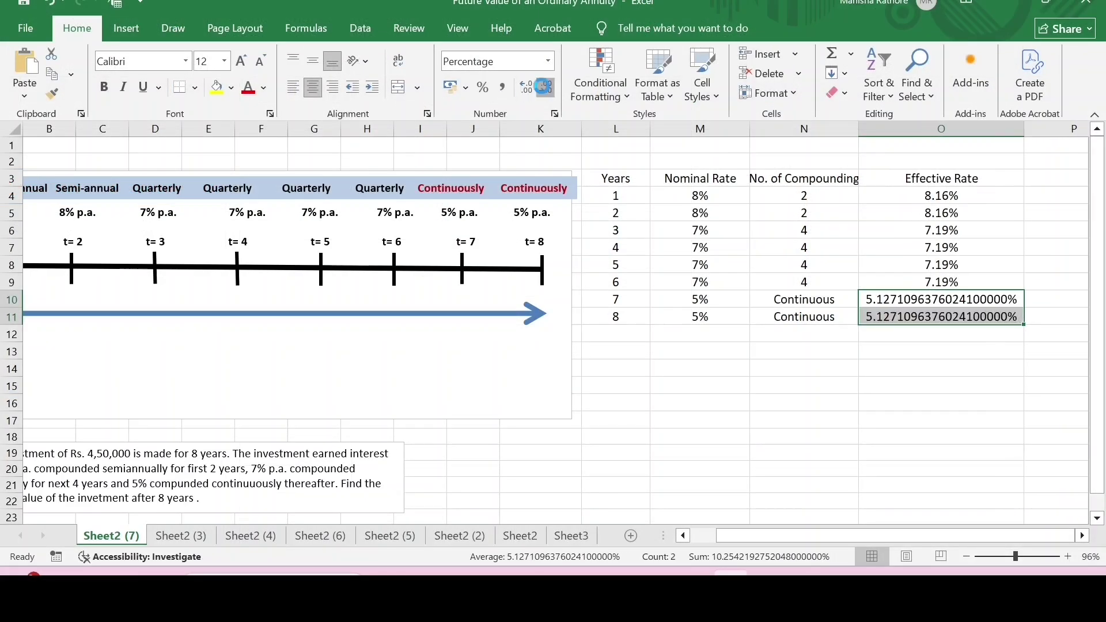
click(544, 88)
click(545, 88)
click(545, 88)
click(544, 88)
double_click(544, 88)
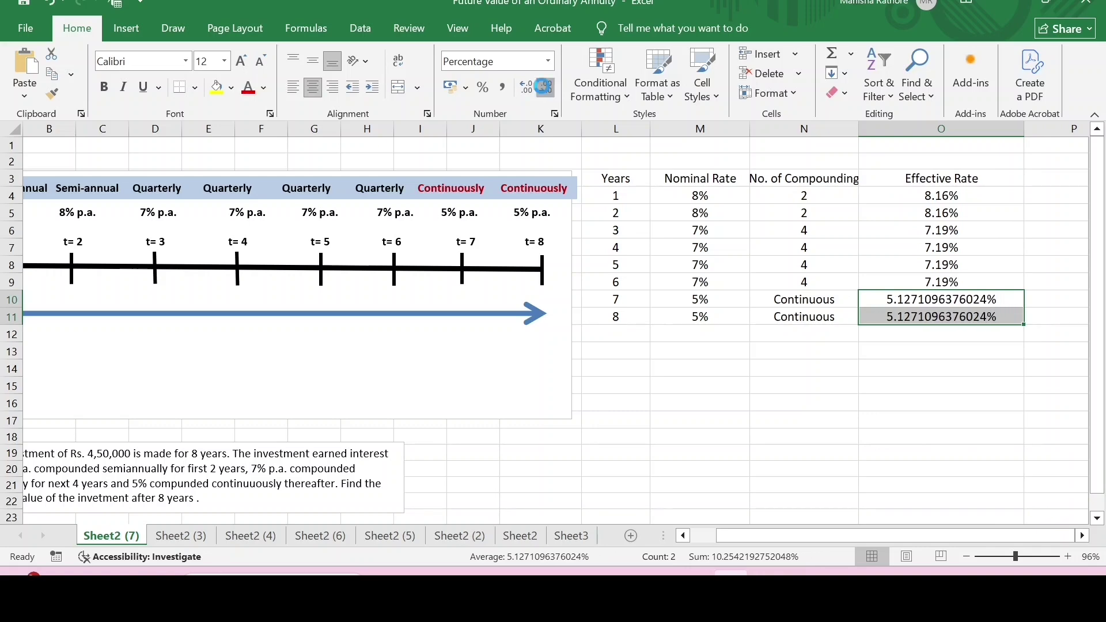
double_click(544, 88)
double_click(544, 88)
double_click(544, 87)
click(544, 87)
double_click(544, 87)
click(544, 87)
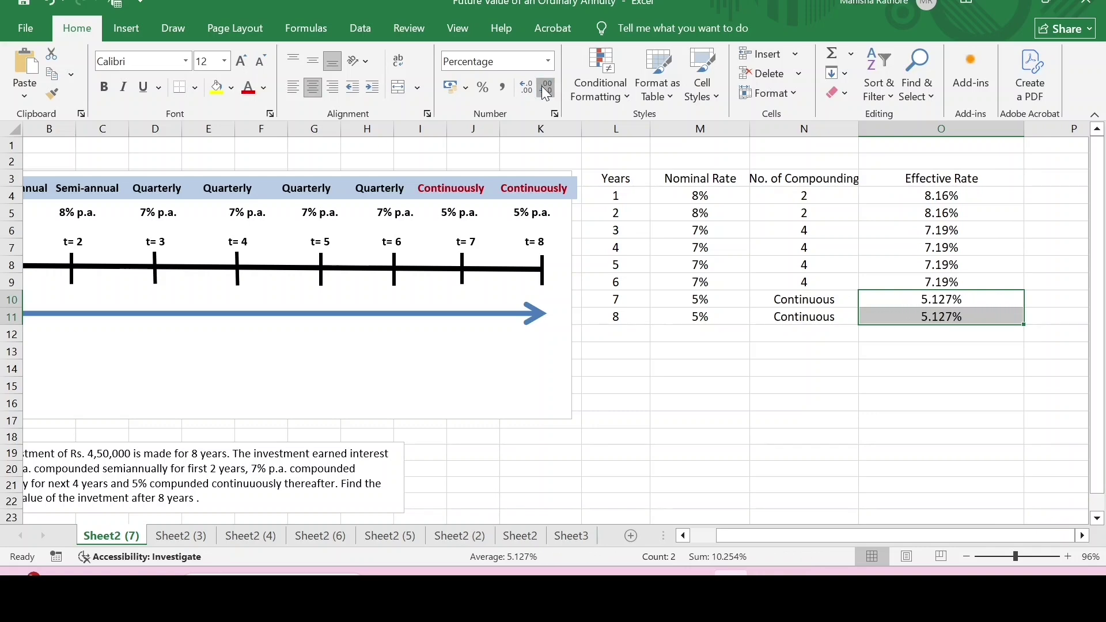
click(544, 88)
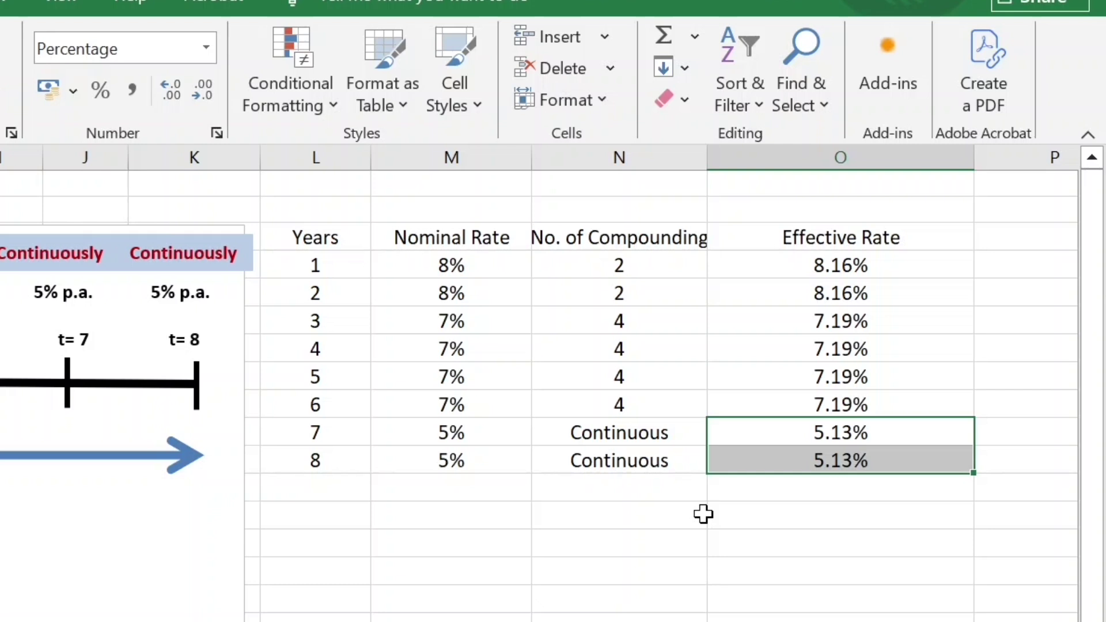
click(394, 544)
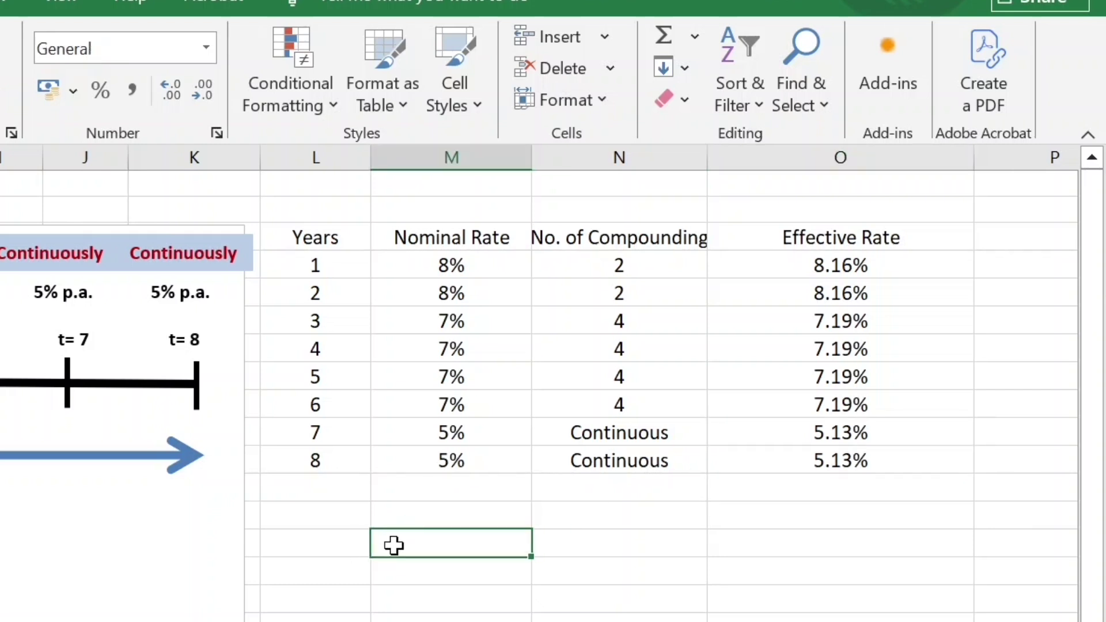
click(388, 210)
text(Principal)
key(Tab)
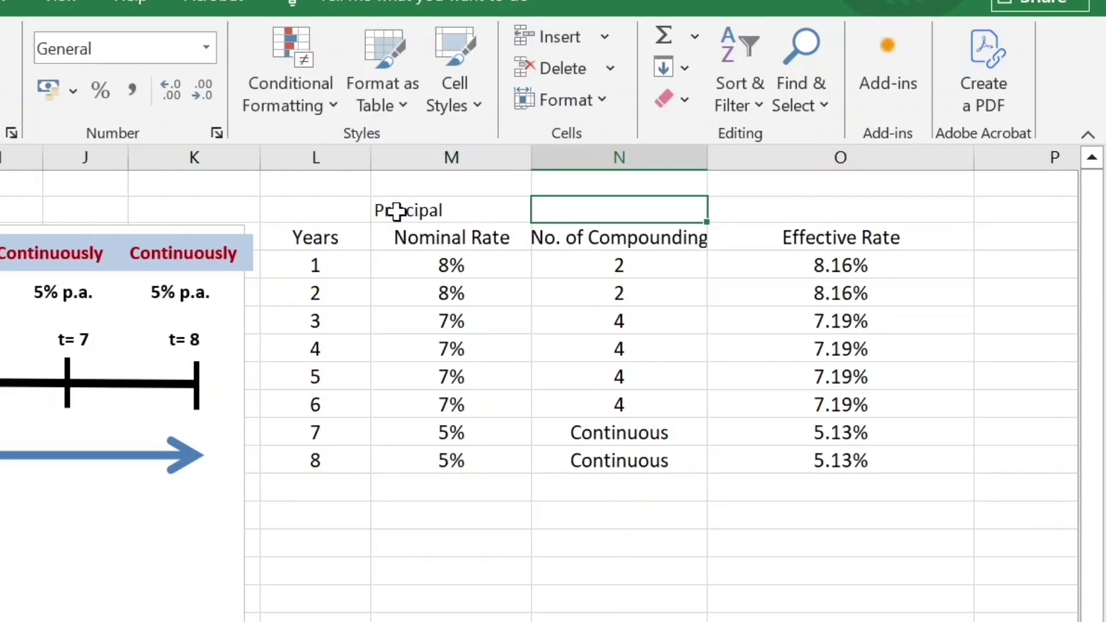
Enter the label Principal in M1 and the amount 4,50,000 in N1, above the rate table.
text(ipa)
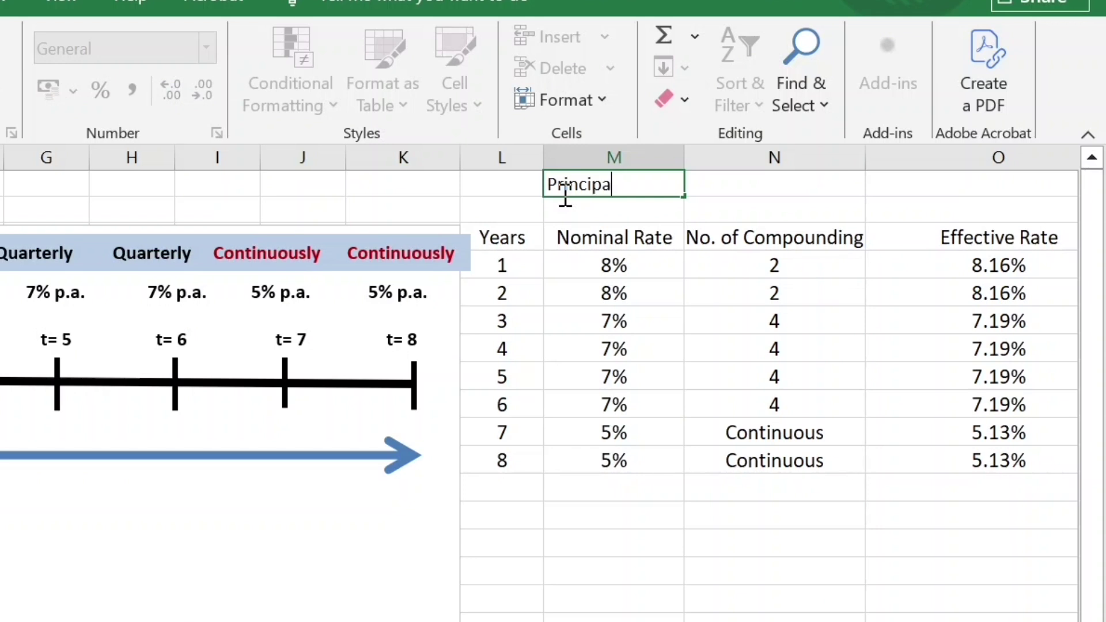
text(l)
key(Tab)
text(4,)
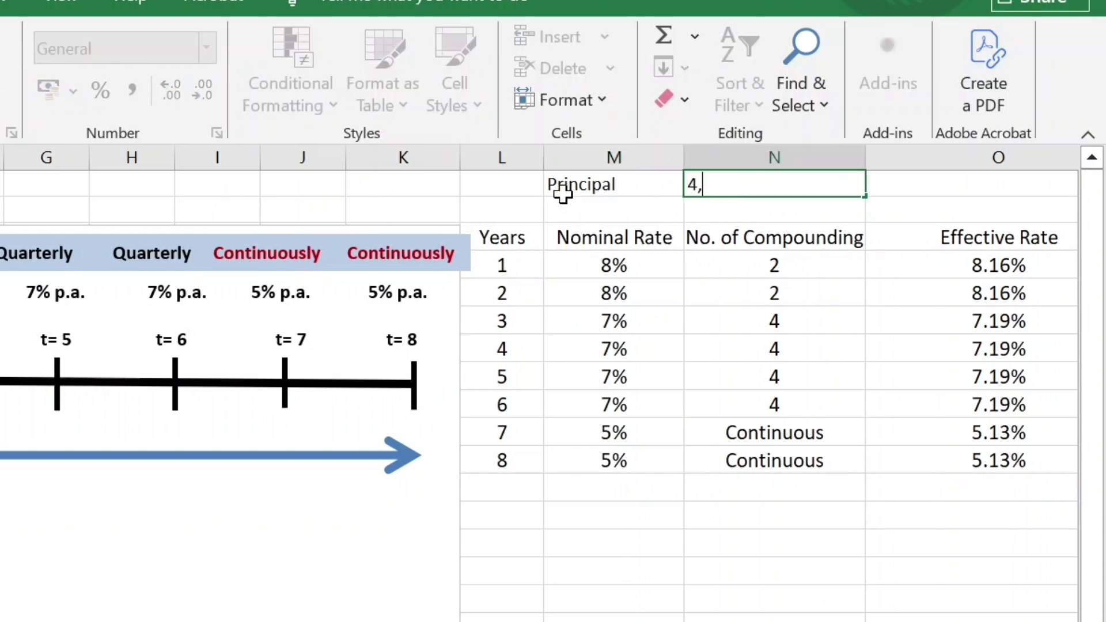
text(50000)
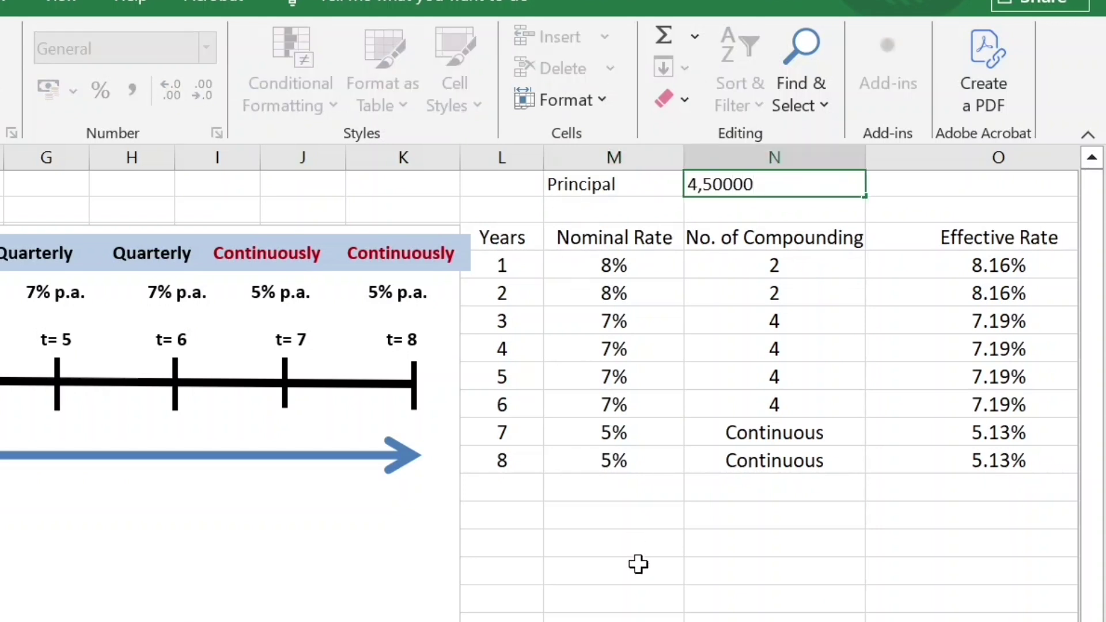
click(638, 564)
Add the label Future Value in M13, below the rate table.
click(599, 515)
text(F)
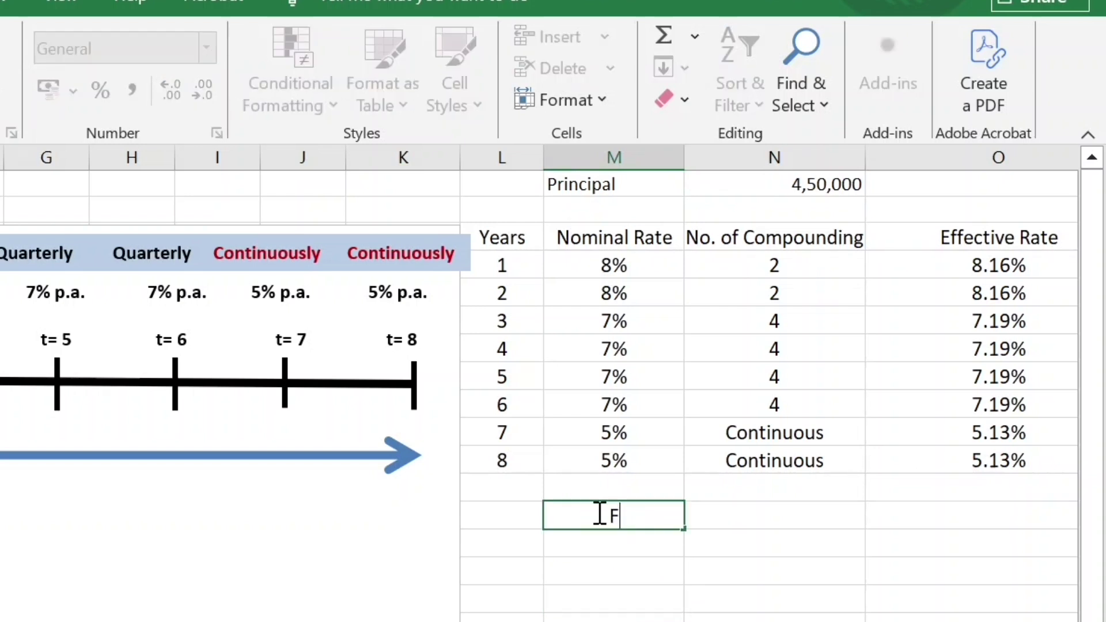
text(uture Va)
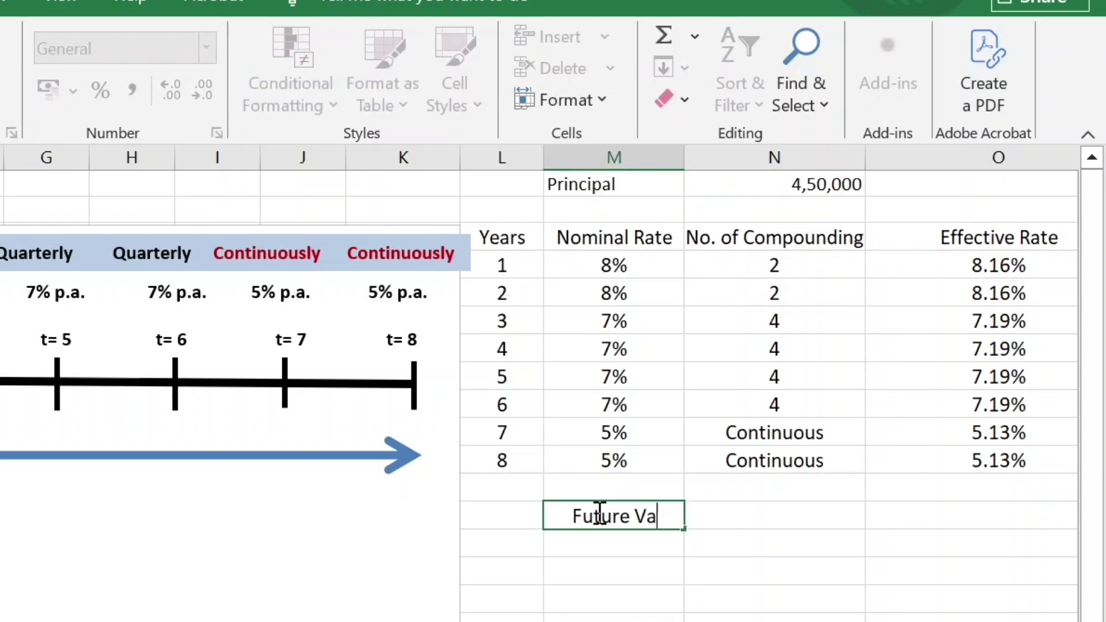
text(lue)
key(Tab)
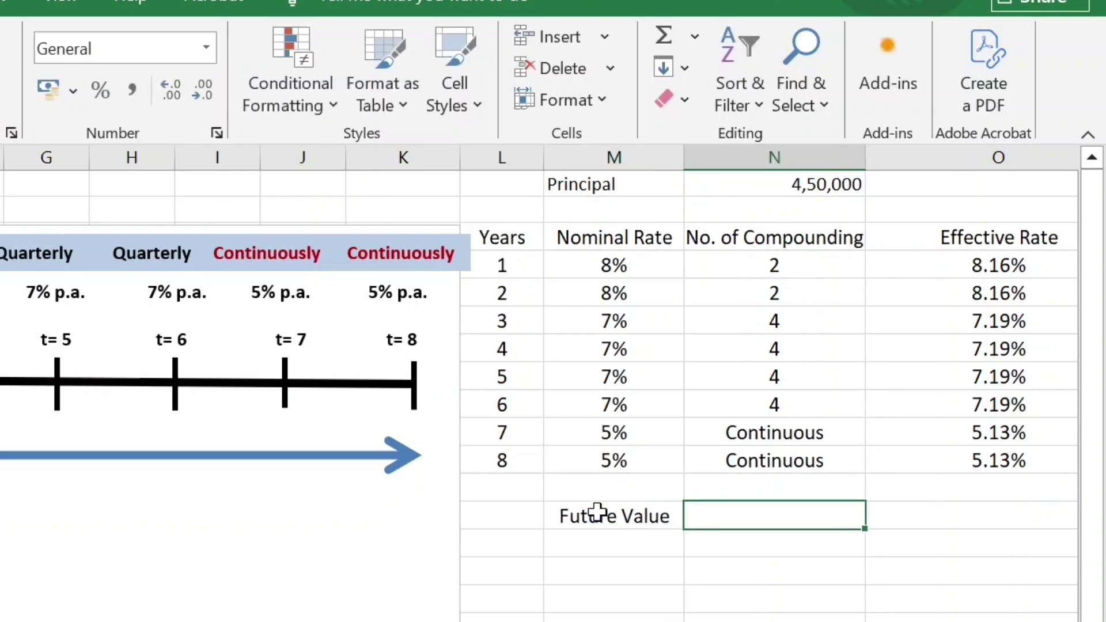
Calculate the investment's future value in N13 with =FVSCHEDULE(N1,O4:O11).
text(=)
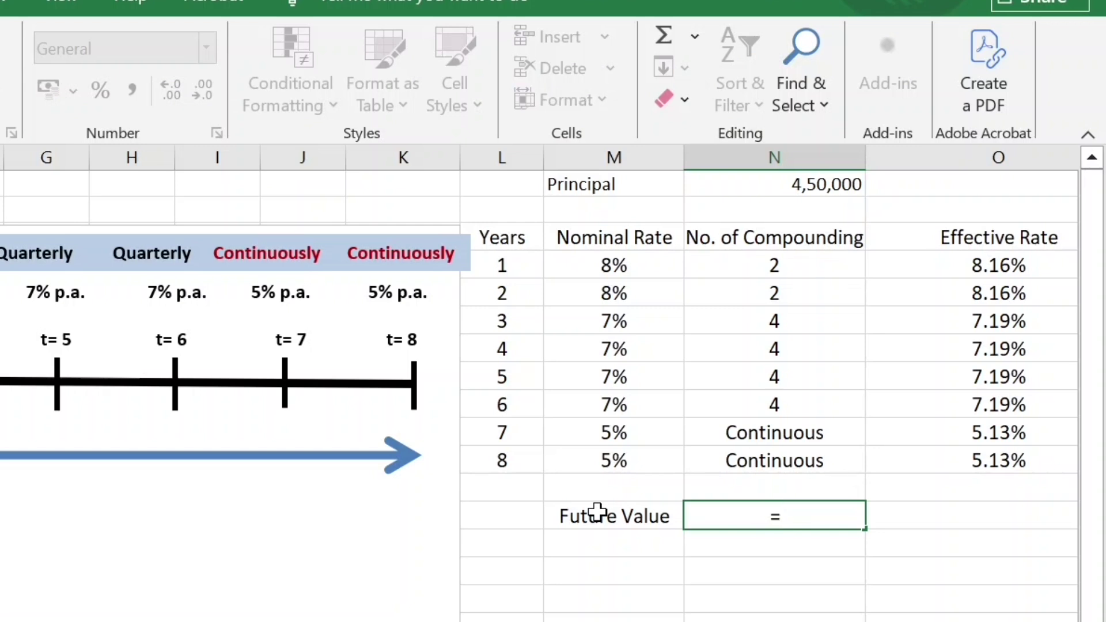
text(fvs)
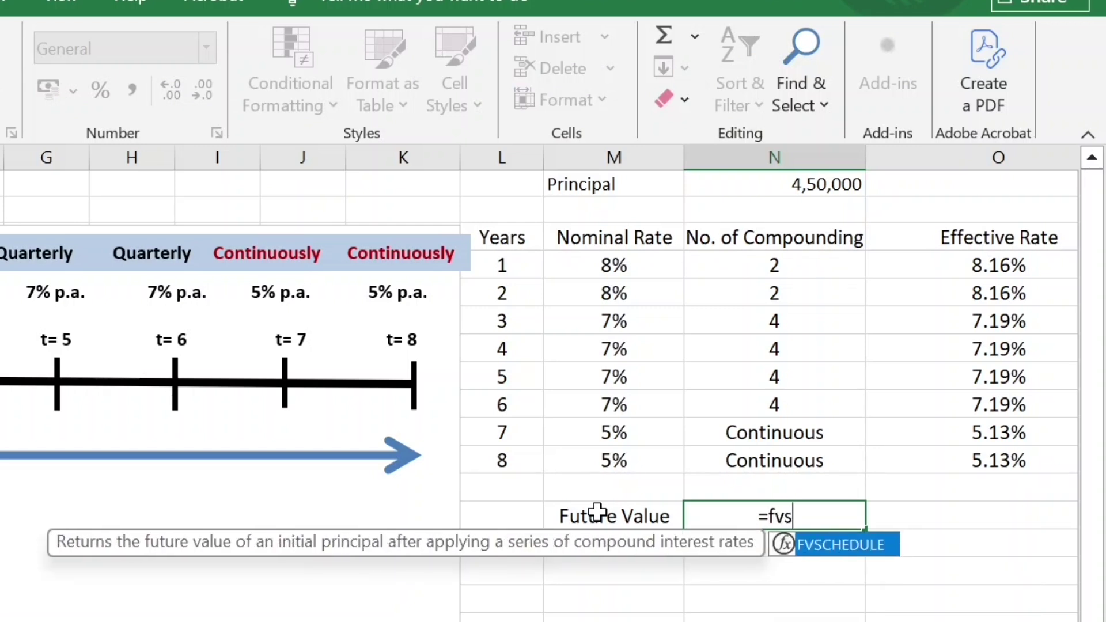
double_click(847, 546)
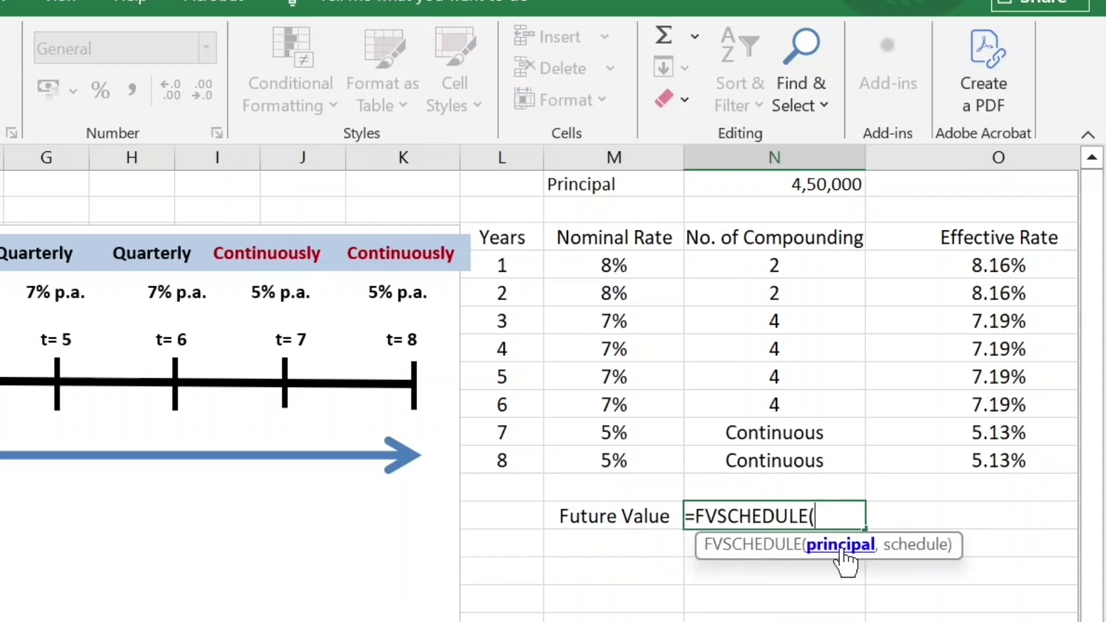
click(809, 182)
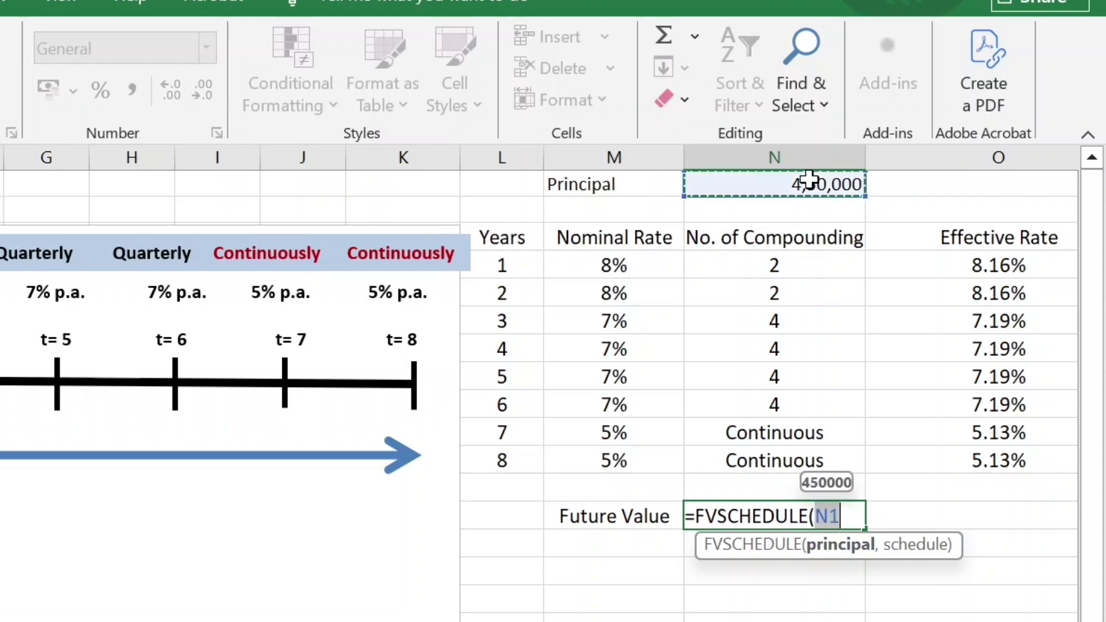
text(,)
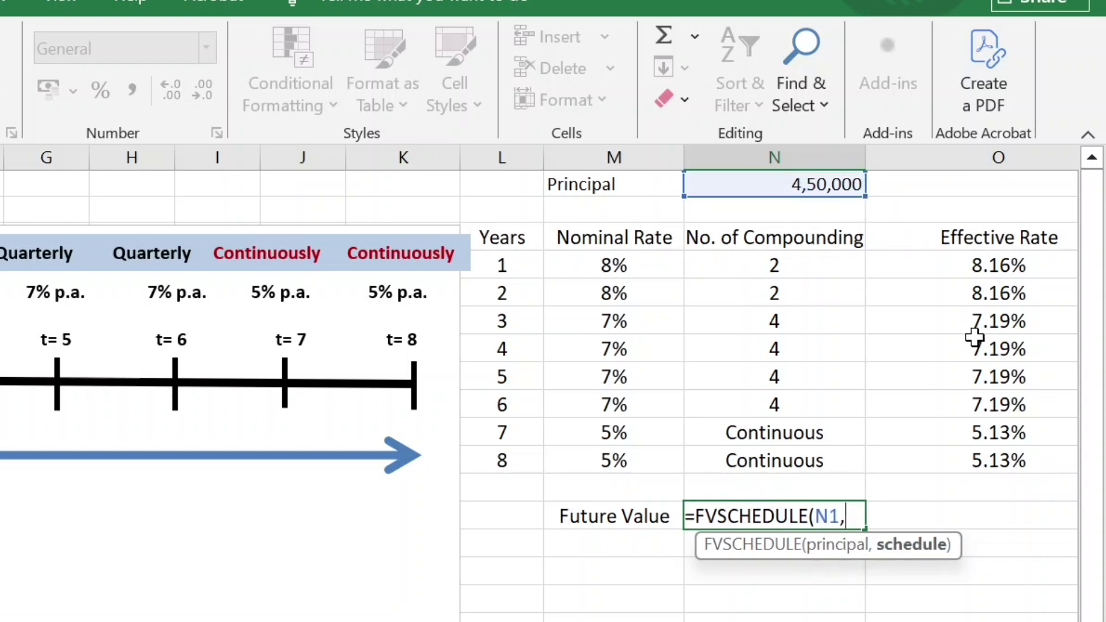
drag(969, 268, 970, 450)
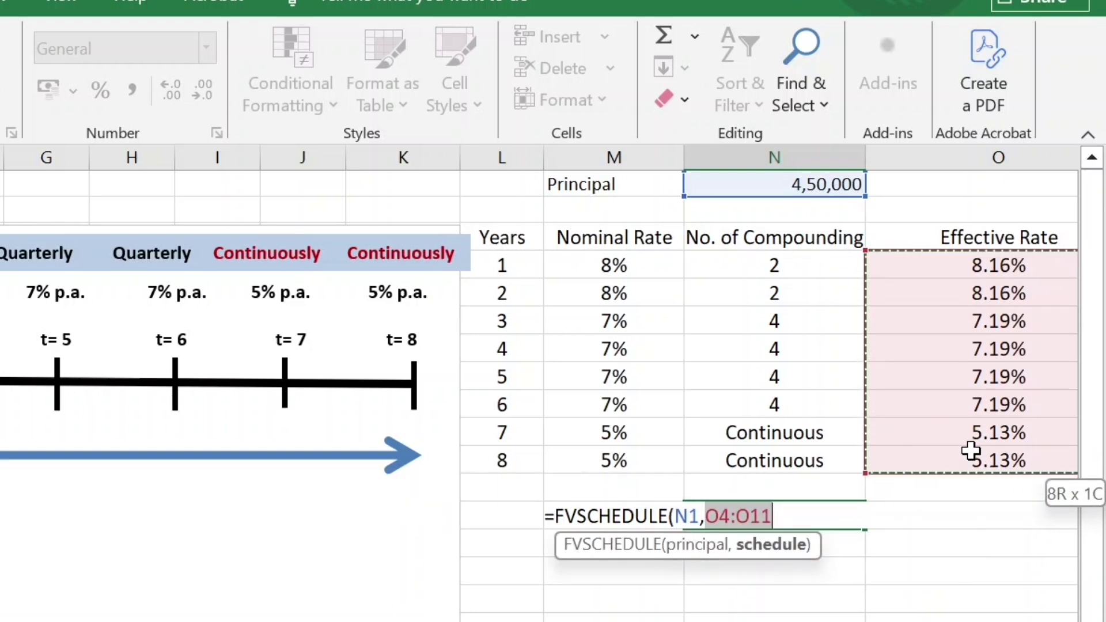
text())
key(Return)
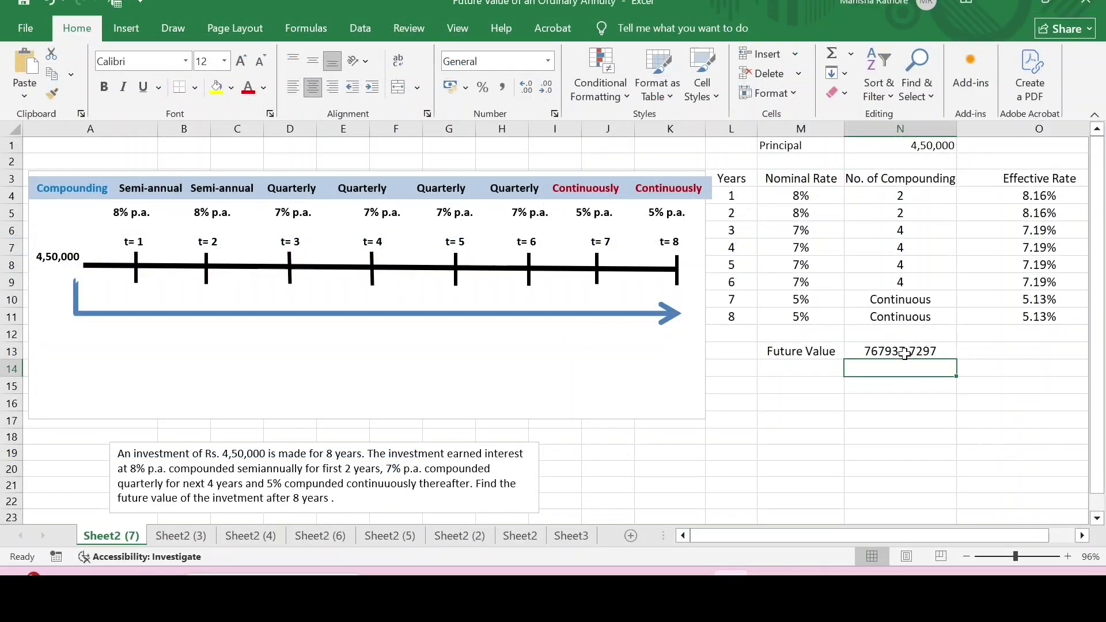
click(904, 353)
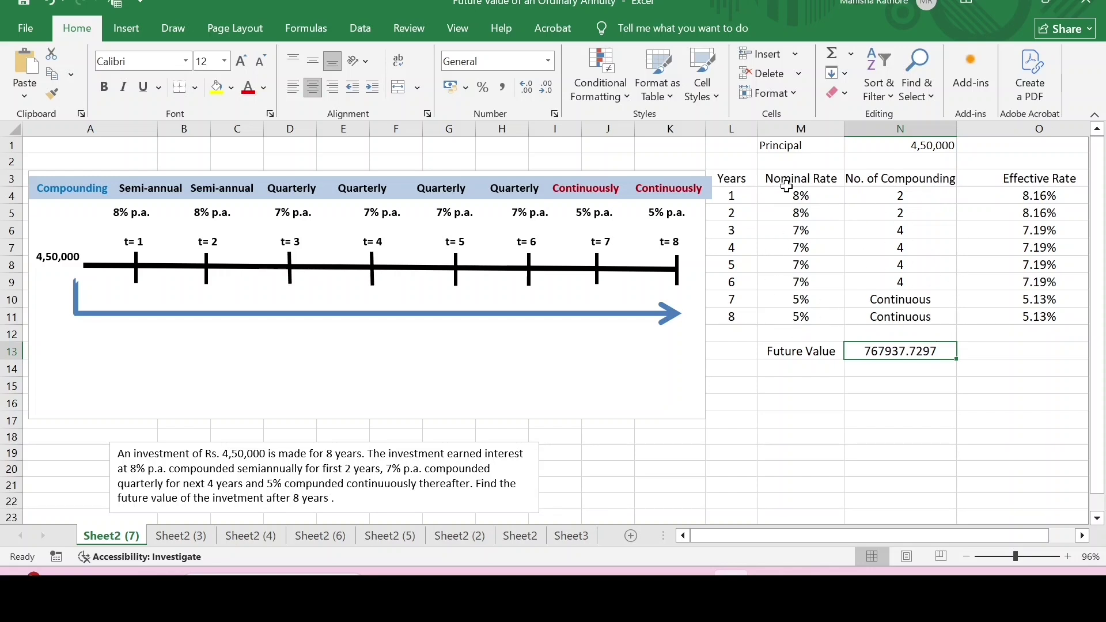
key(Down)
key(Down)
key(Down)
key(Down)
key(Down)
key(Down)
key(Down)
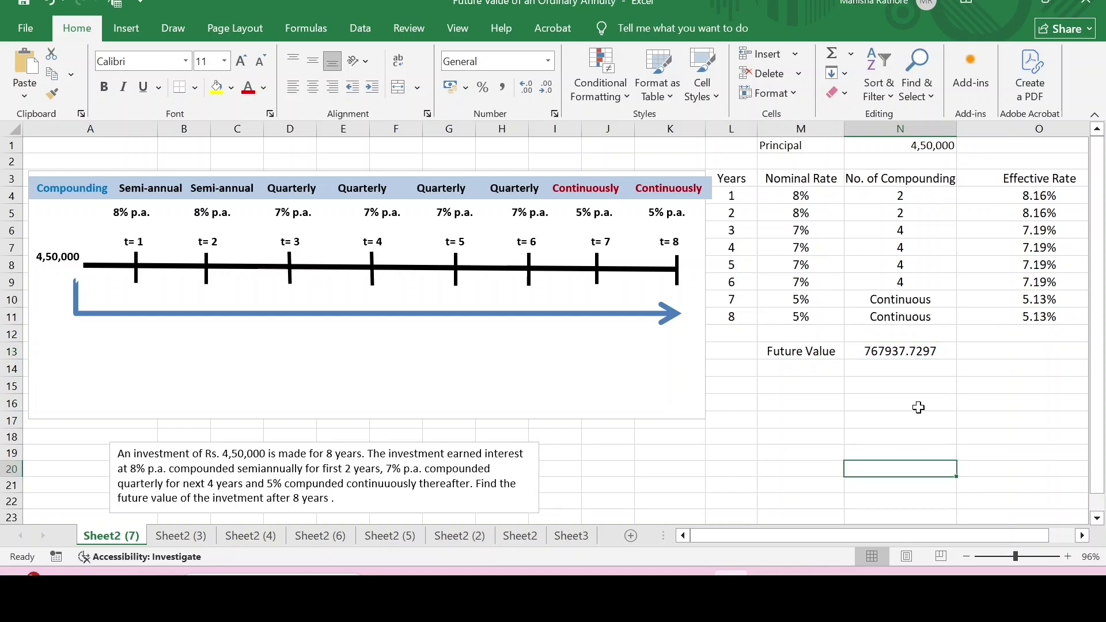